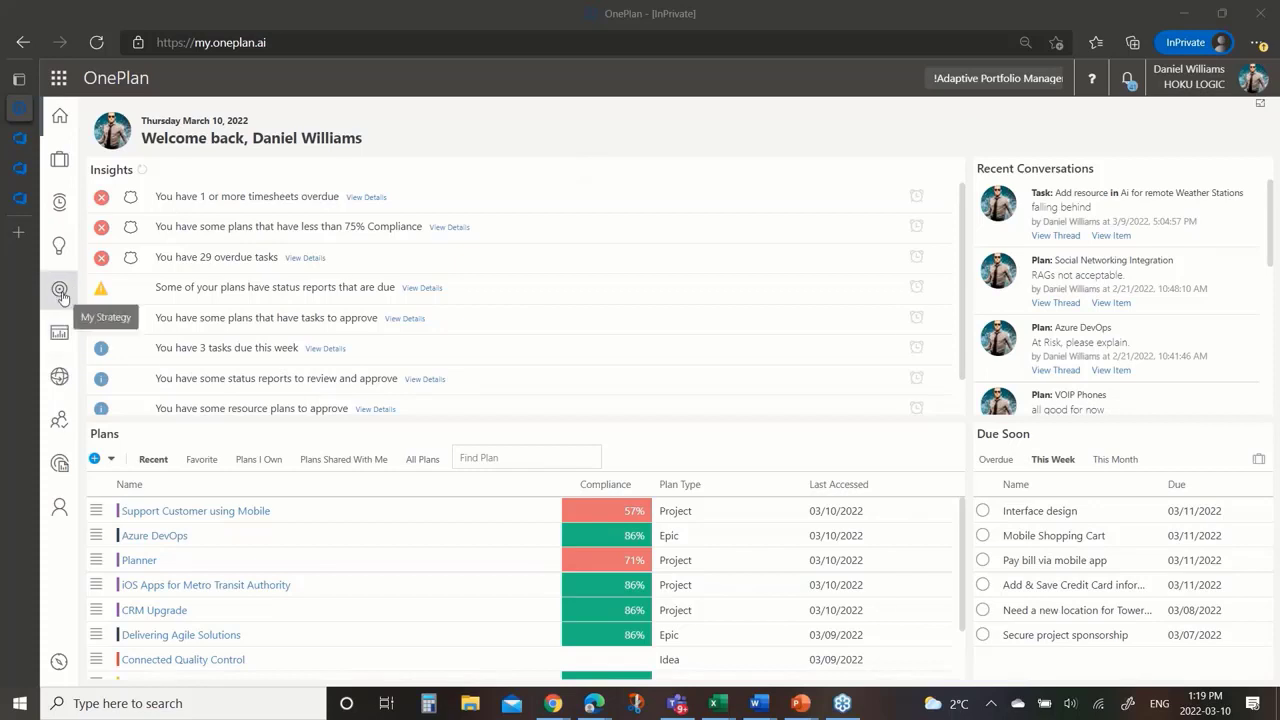
View the My Strategy objectives, and expand every level of the My Portfolio list to review its programs and projects
left_click(60, 292)
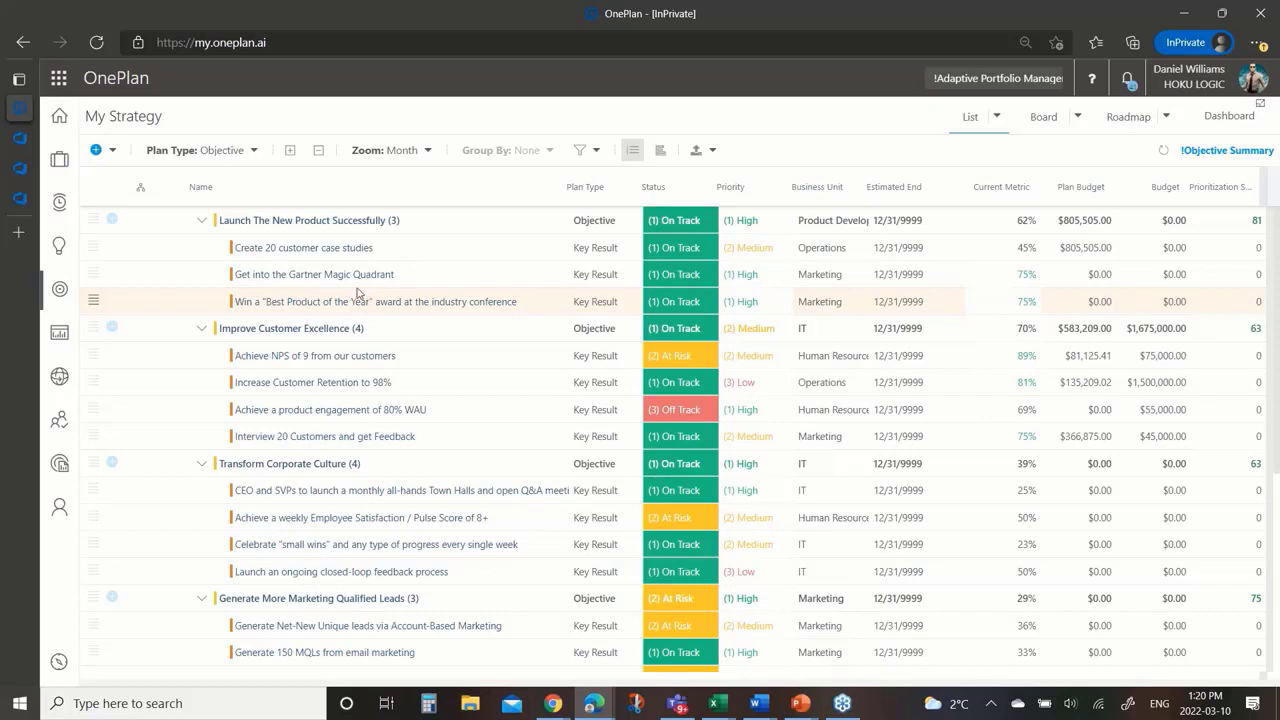
left_click(60, 336)
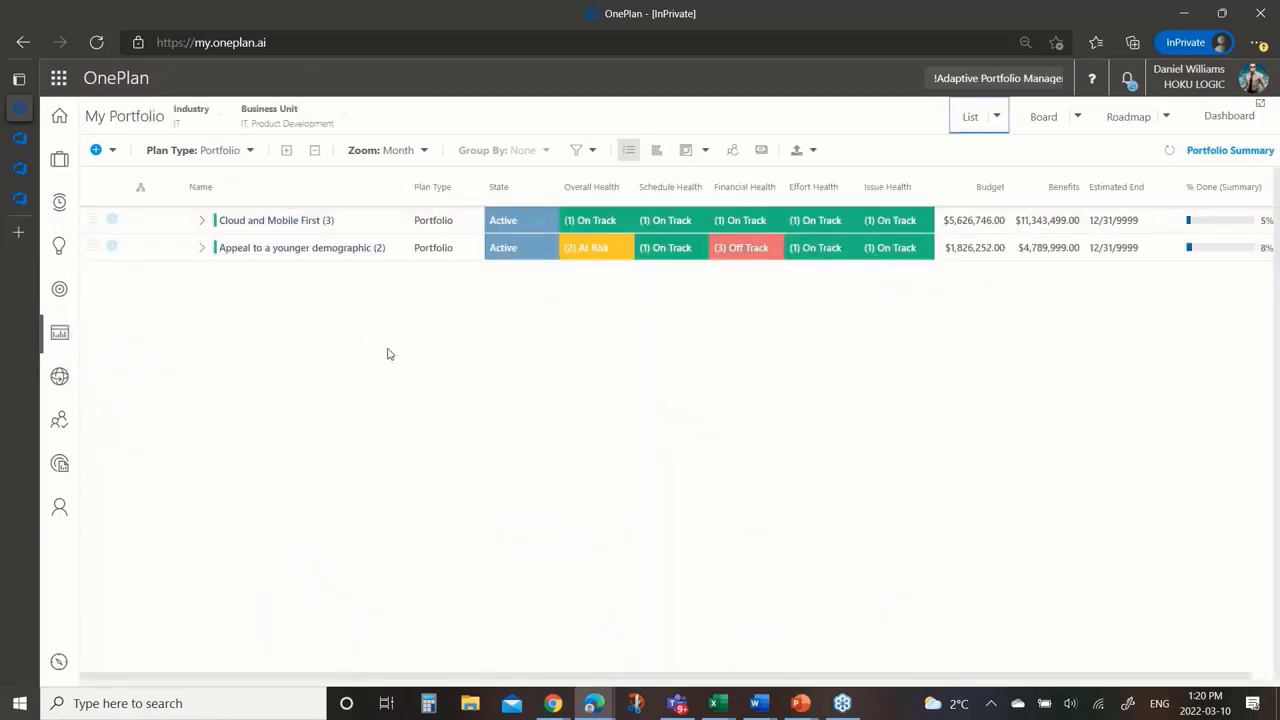
left_click(287, 151)
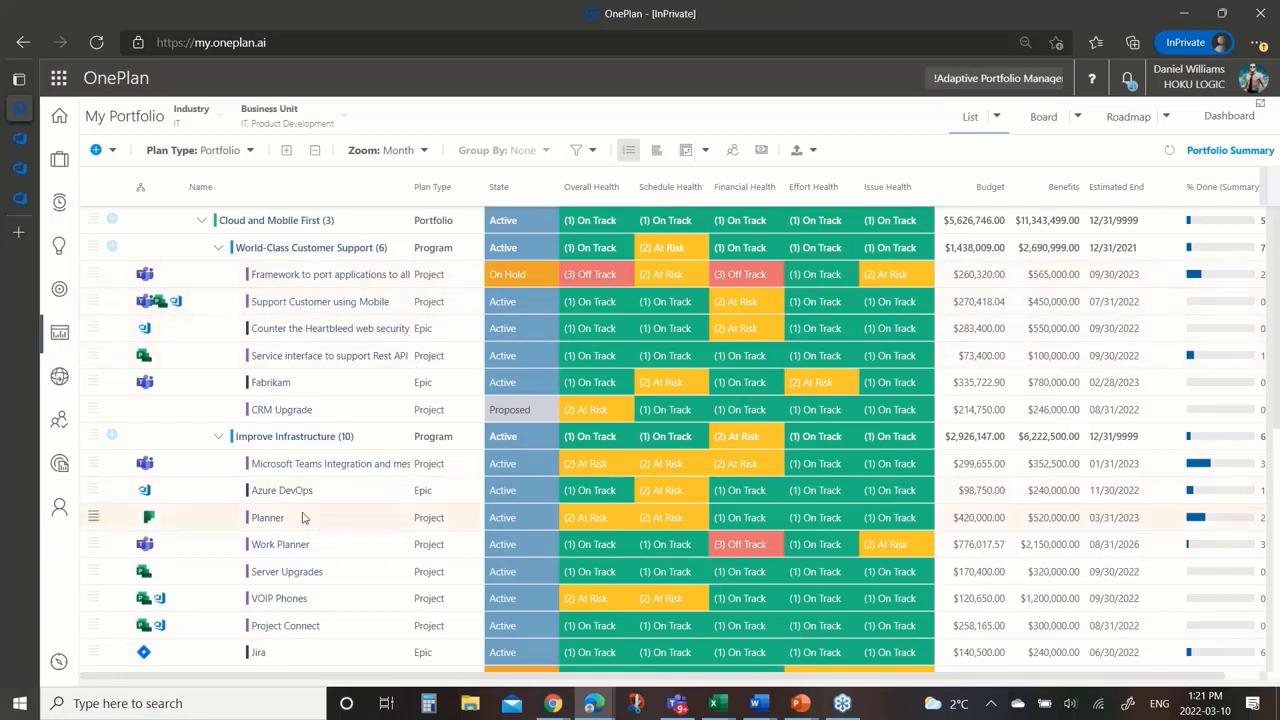
left_click(111, 245)
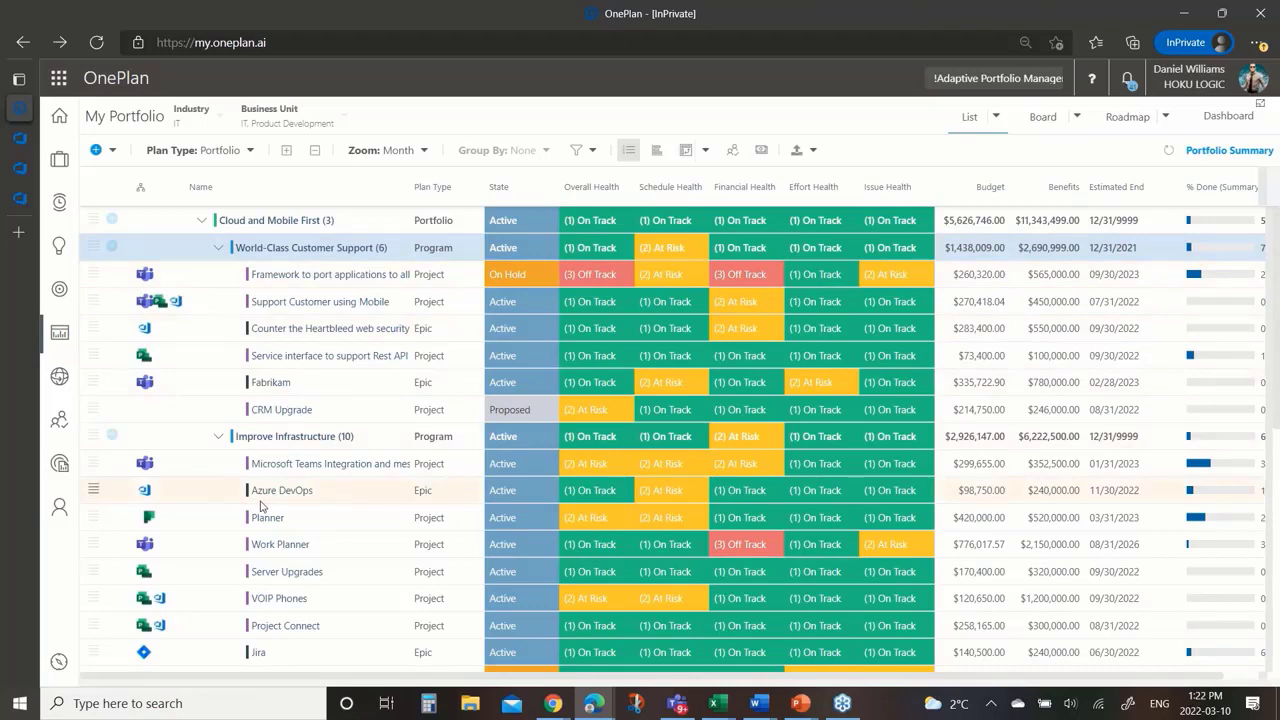
Open the Azure DevOps epic under the Improve Infrastructure program and review its Details page
scroll(260, 507, "down", 3)
left_click(282, 352)
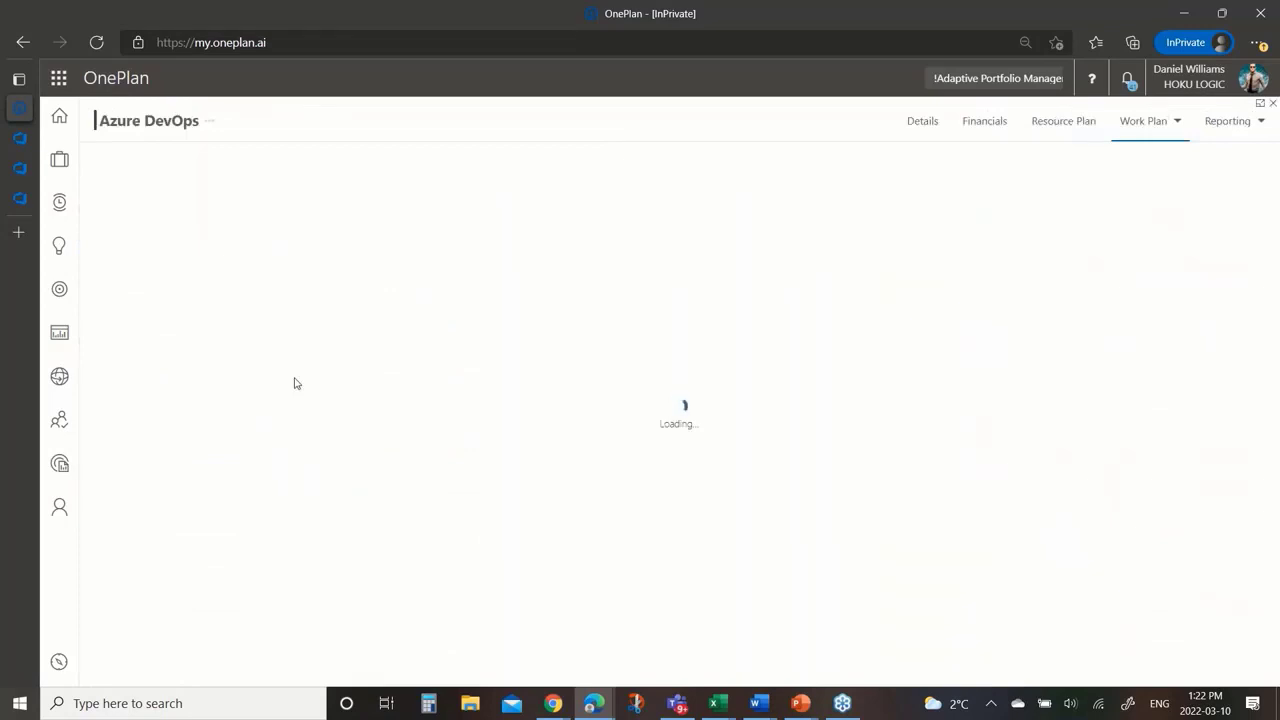
left_click(917, 124)
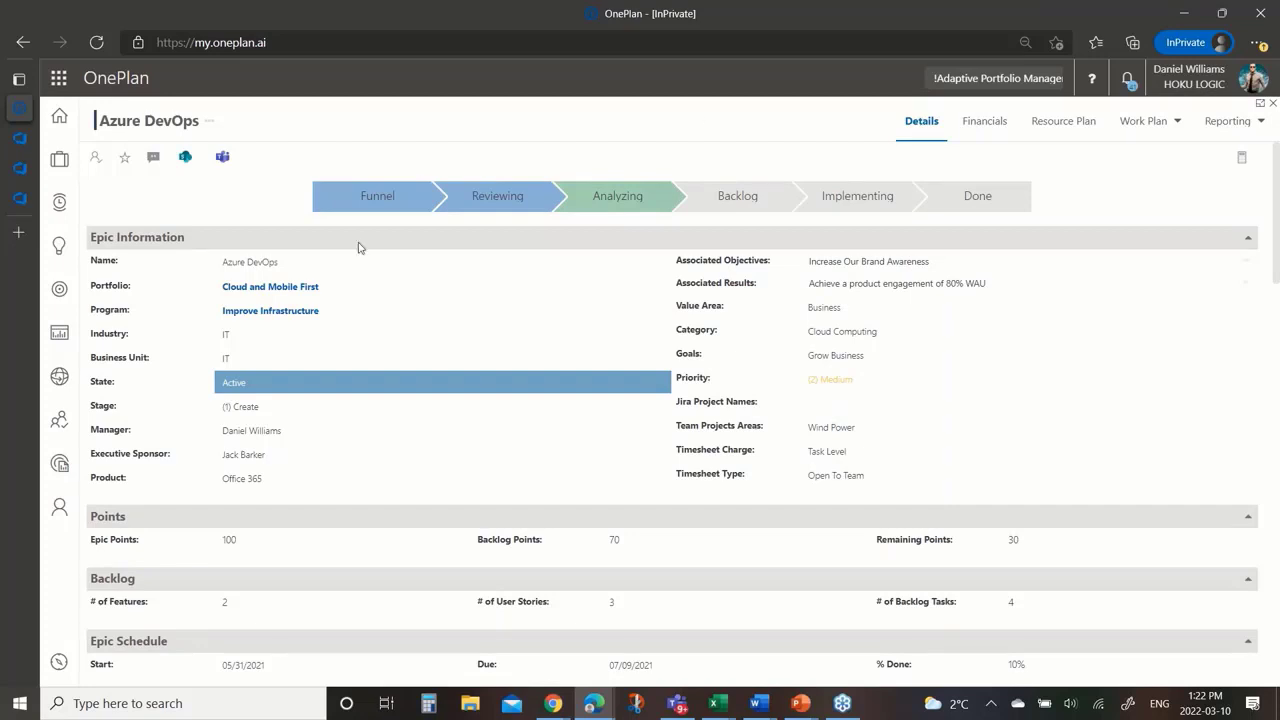
scroll(313, 563, "down", 1)
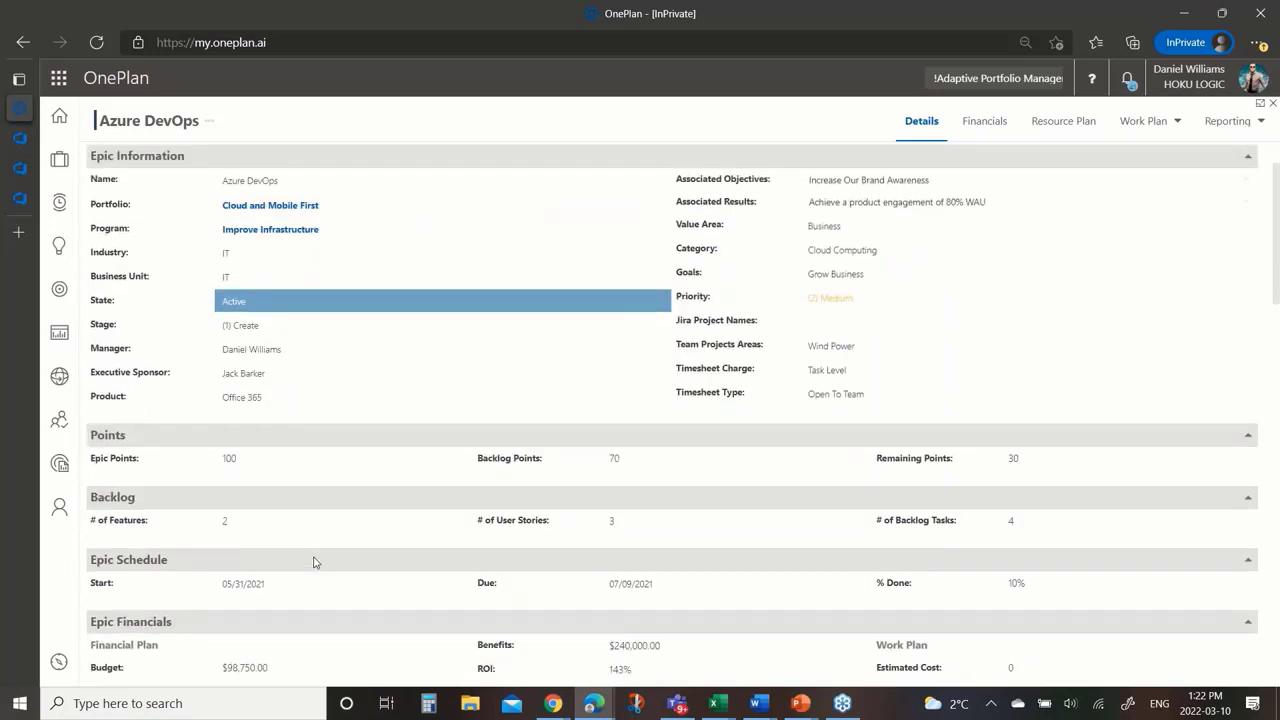
scroll(313, 563, "up", 1)
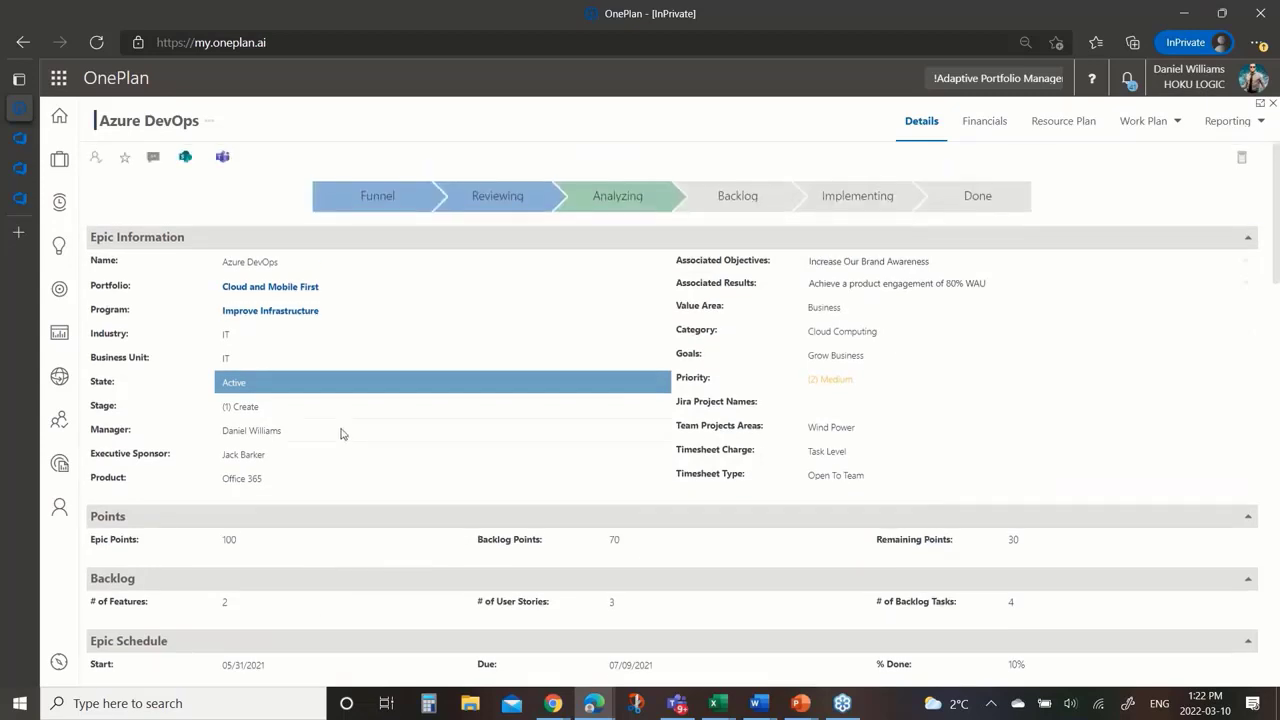
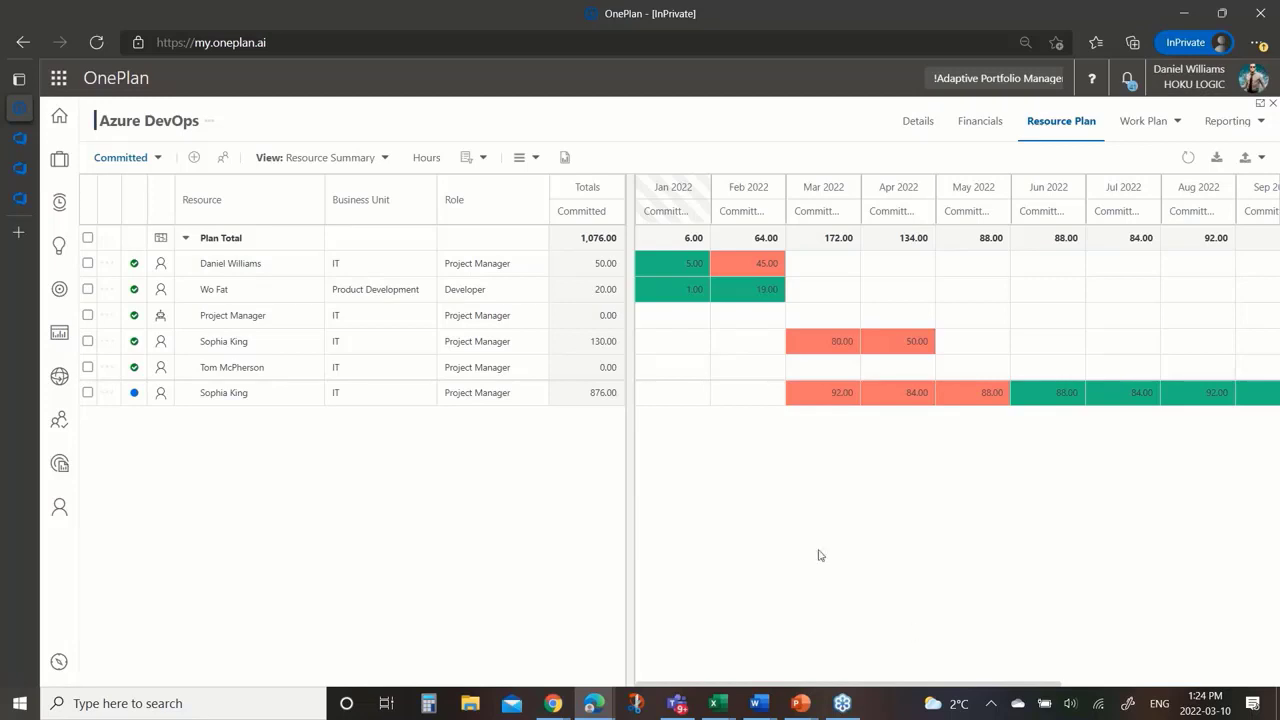
Review the epic's Financials, bringing up and declining the import of committed Resource Planner costs, and look over the available cost types
mouse_move(838, 345)
left_click(983, 124)
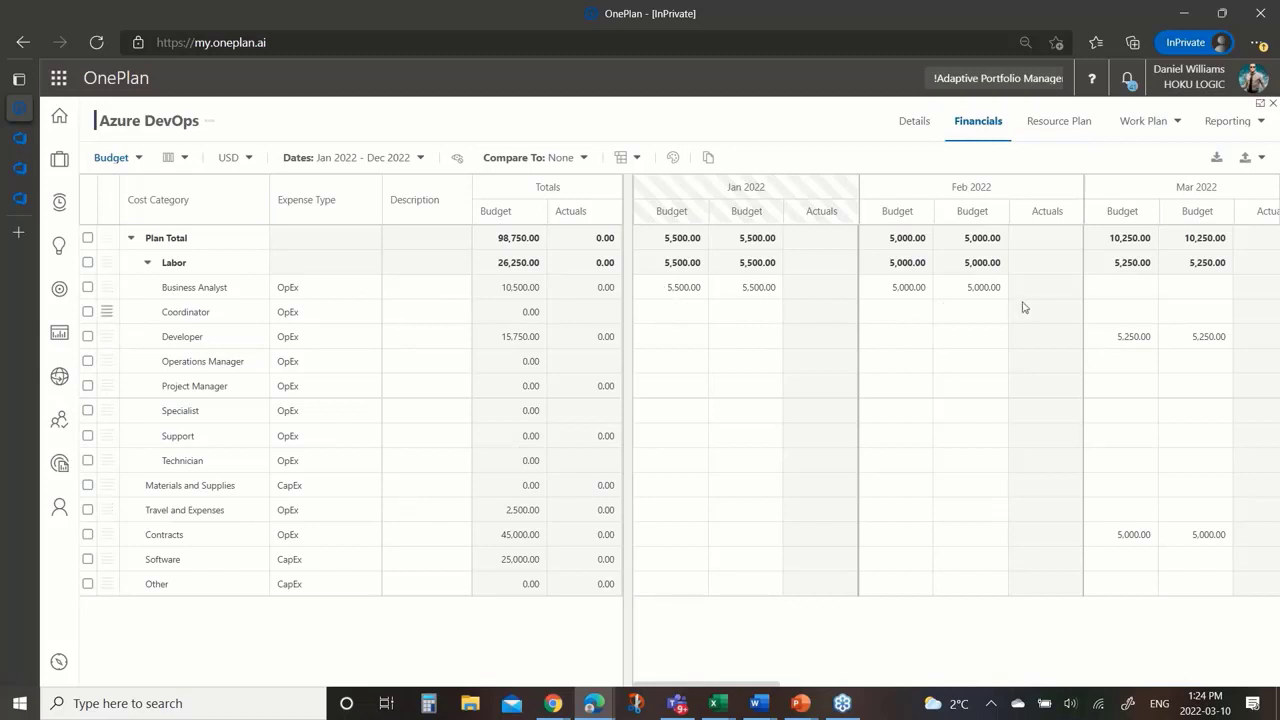
left_click(1213, 160)
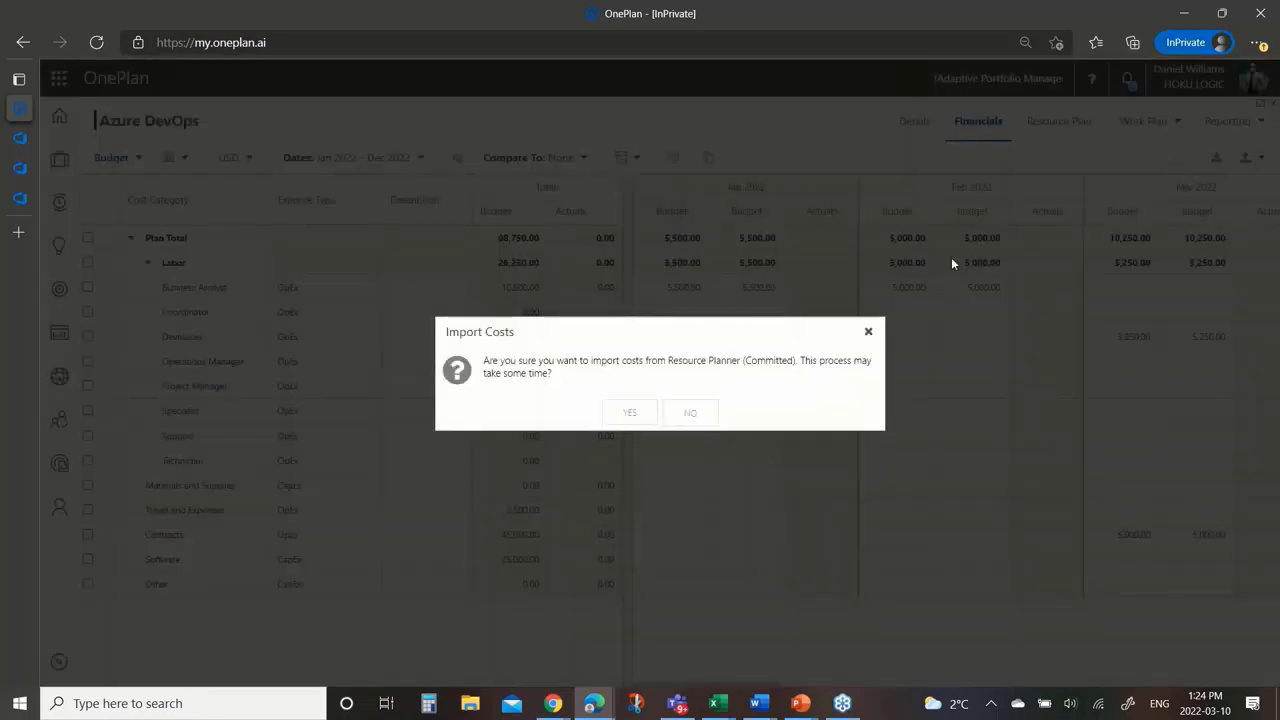
left_click(690, 416)
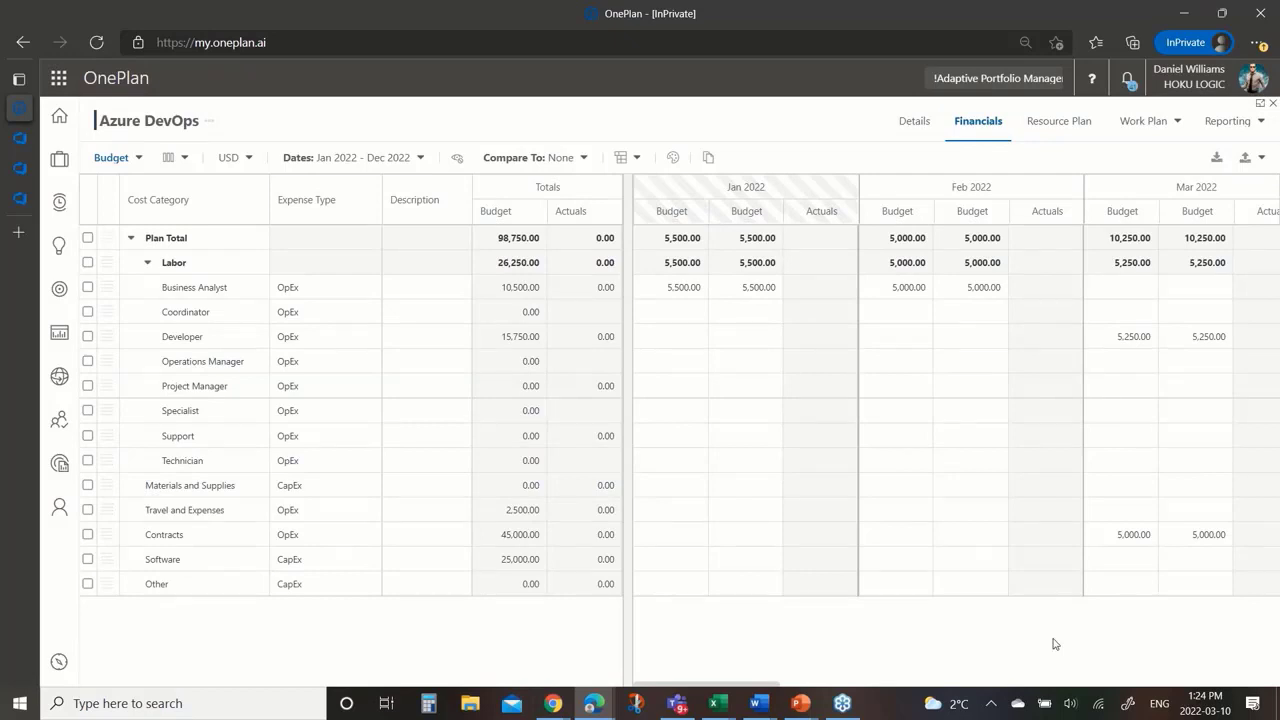
left_click(132, 158)
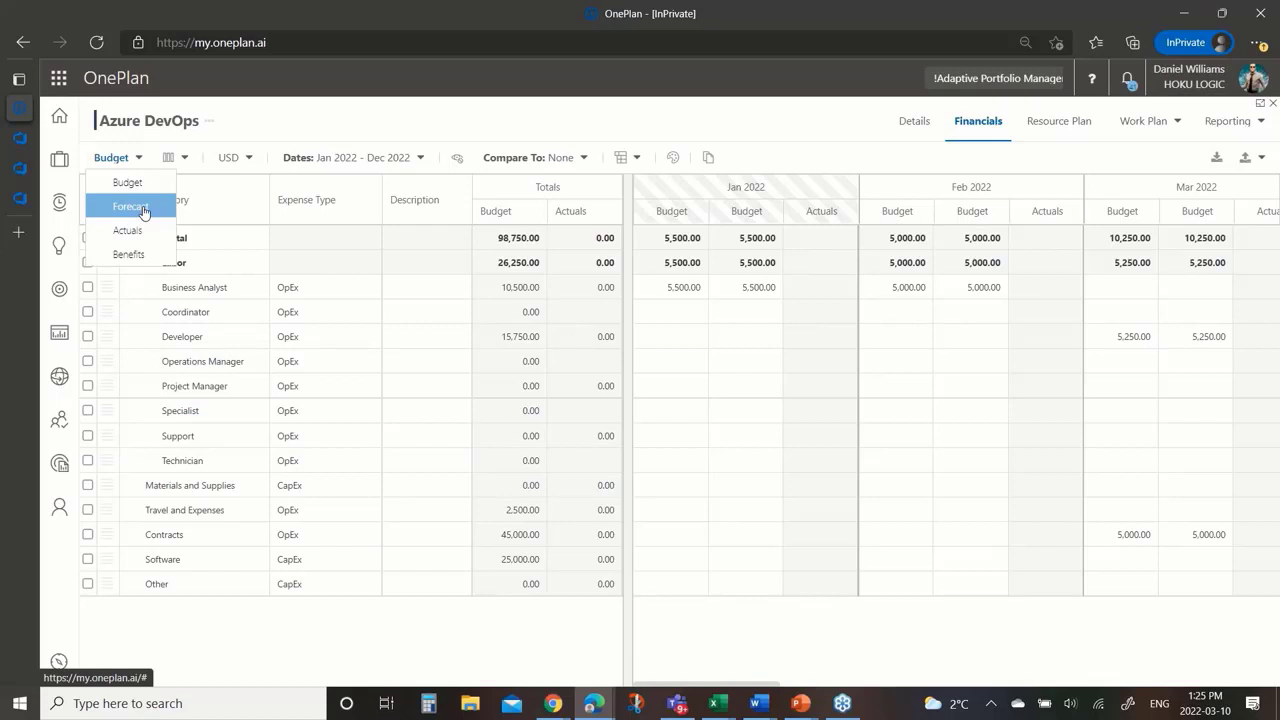
Show the epic's Work Plan as a list with all backlog items expanded, and check its Connected System status
left_click(1143, 121)
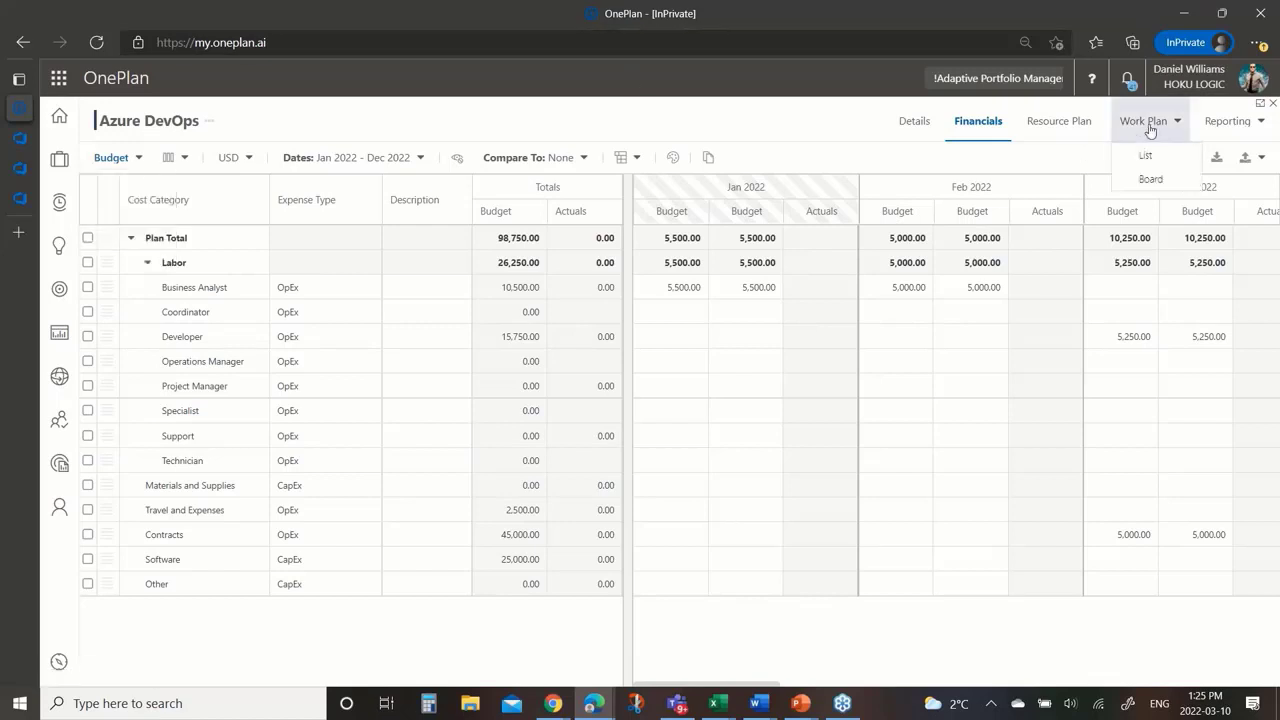
left_click(1150, 157)
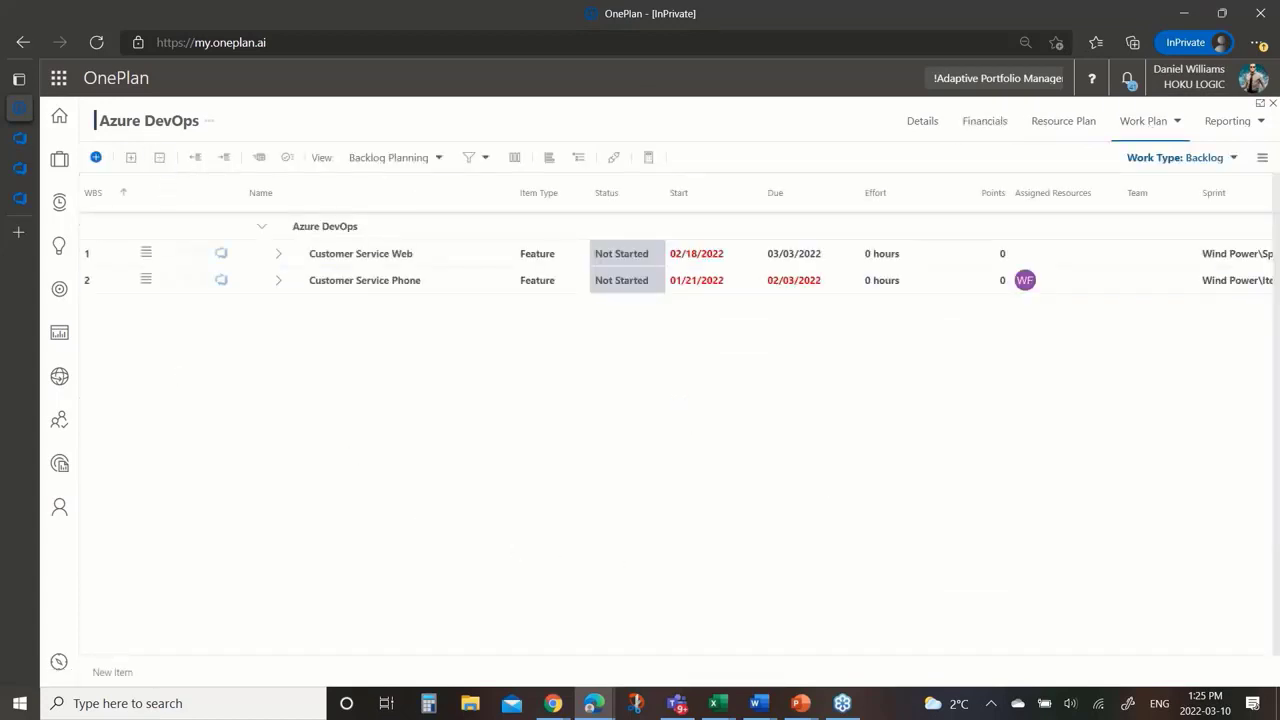
left_click(131, 157)
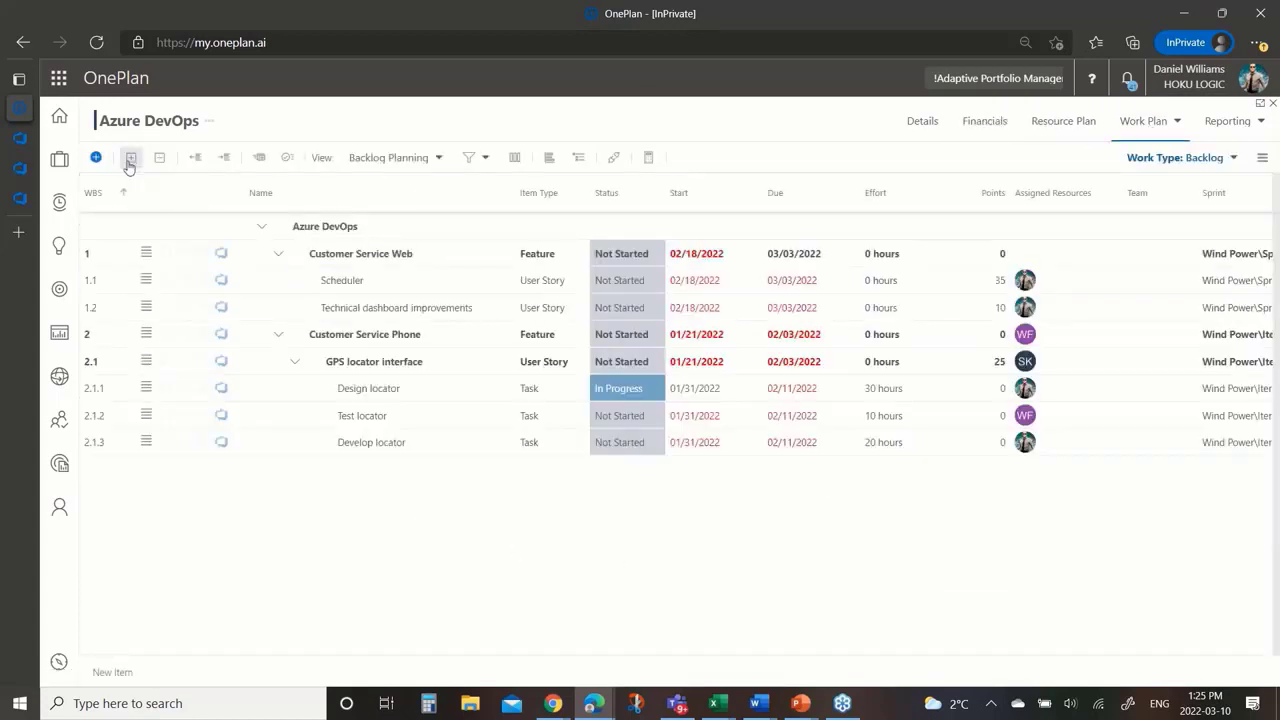
left_click(613, 157)
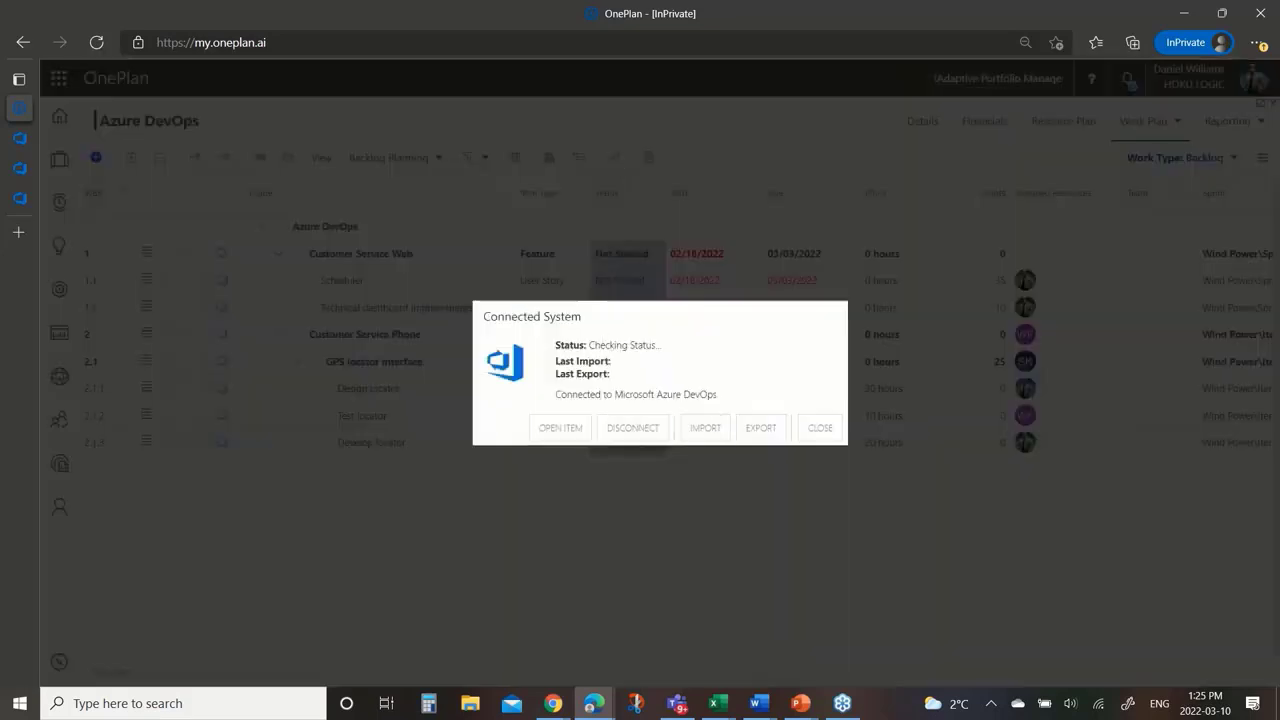
left_click(819, 428)
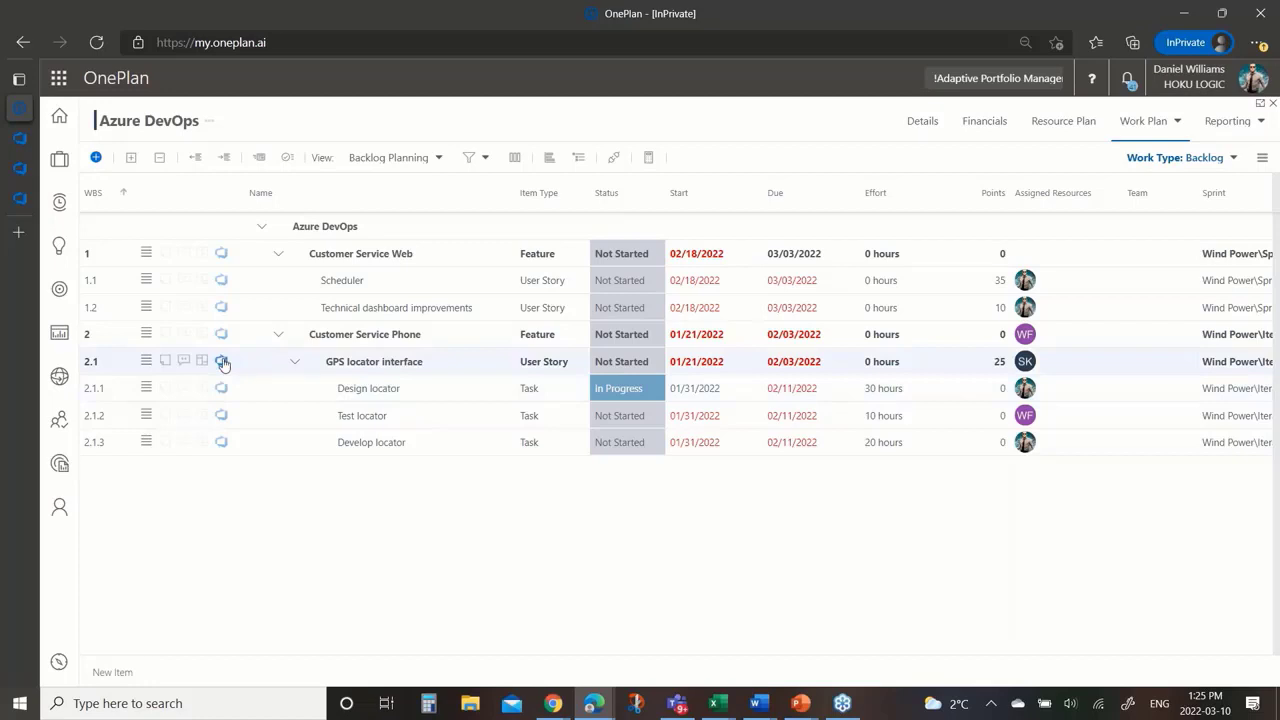
Switch to Epic 1 in Azure DevOps Boards and compare its native details with its embedded OnePlan page
mouse_move(16, 278)
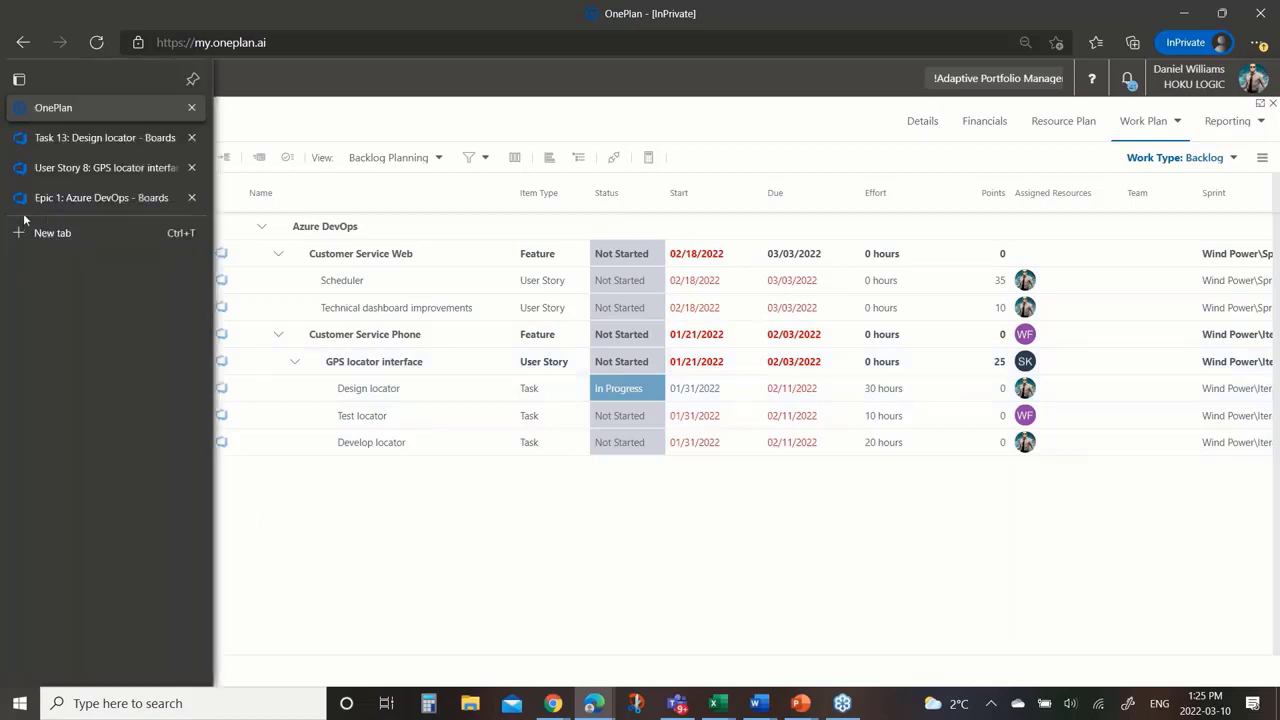
left_click(95, 199)
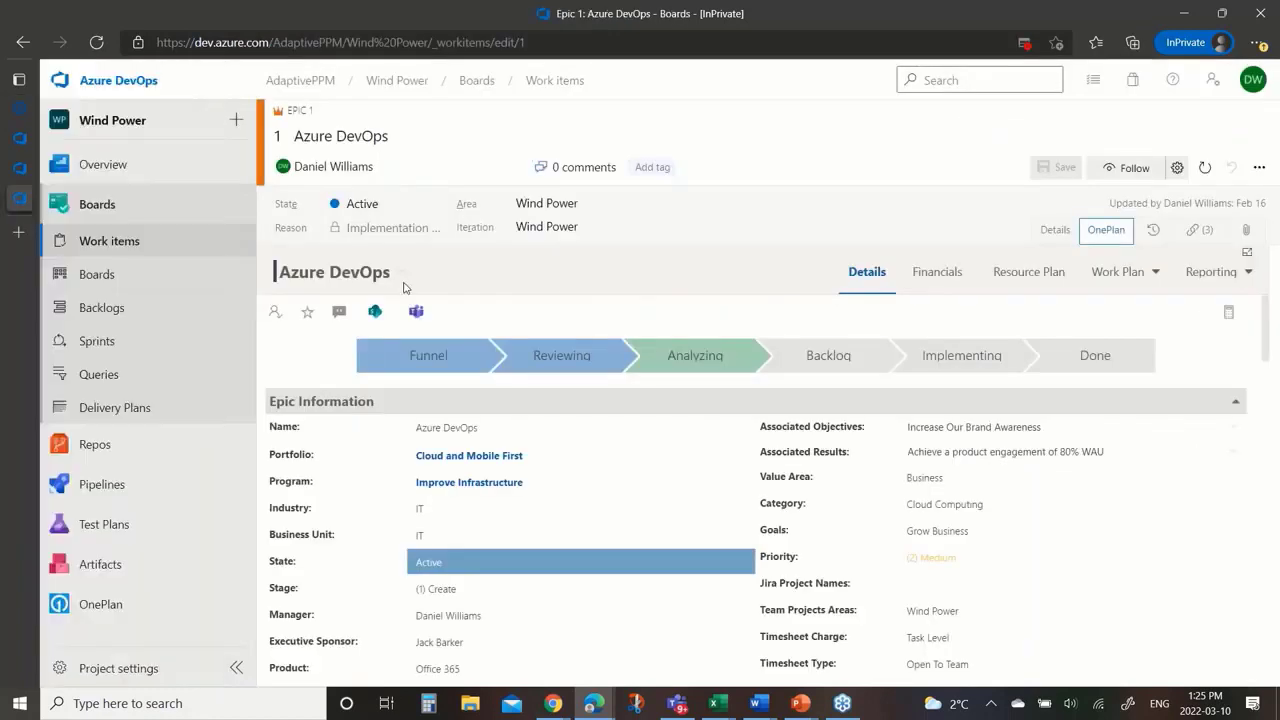
left_click(1054, 232)
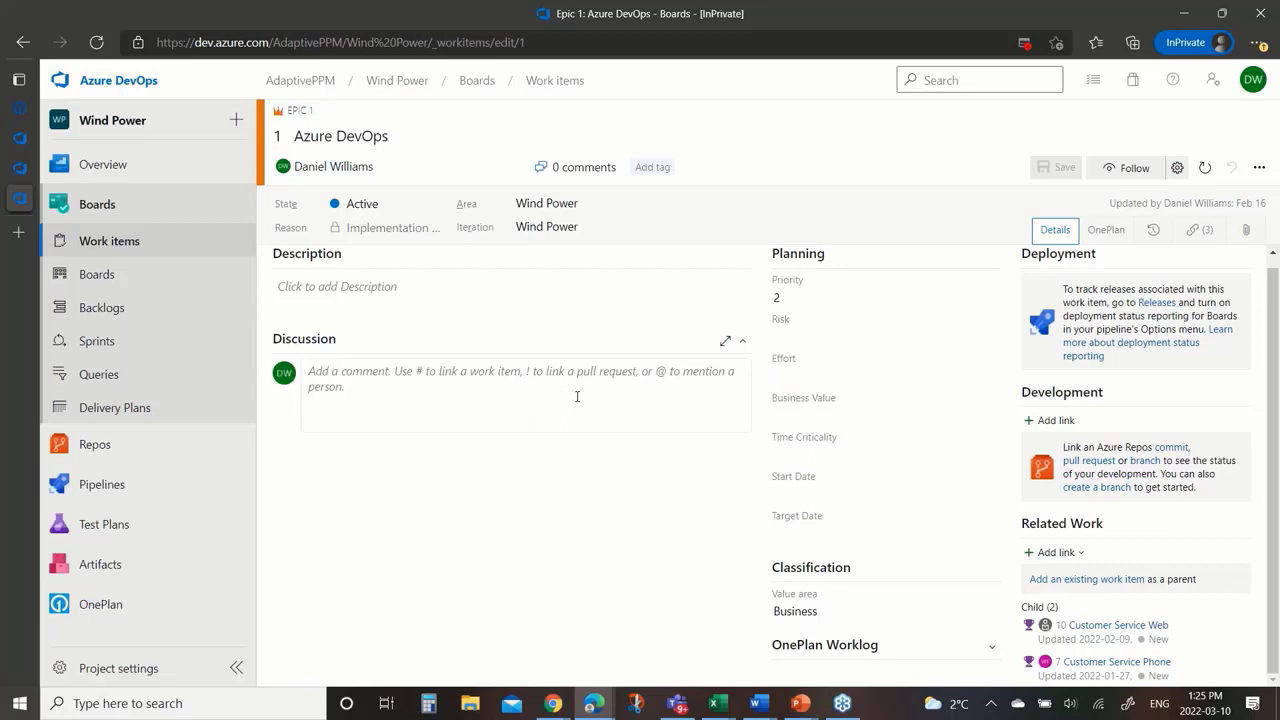
left_click(1106, 230)
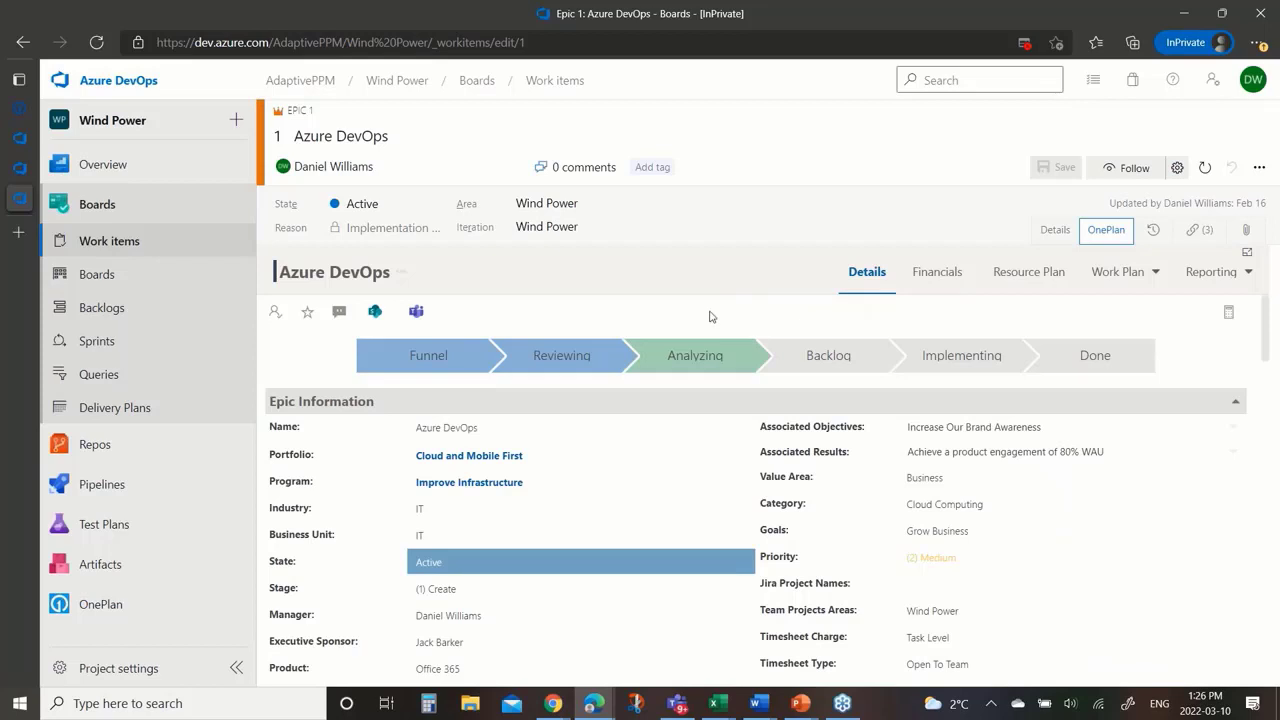
Look through the epic's embedded OnePlan resource plan, financials and details, and return to the native work item details
left_click(1039, 273)
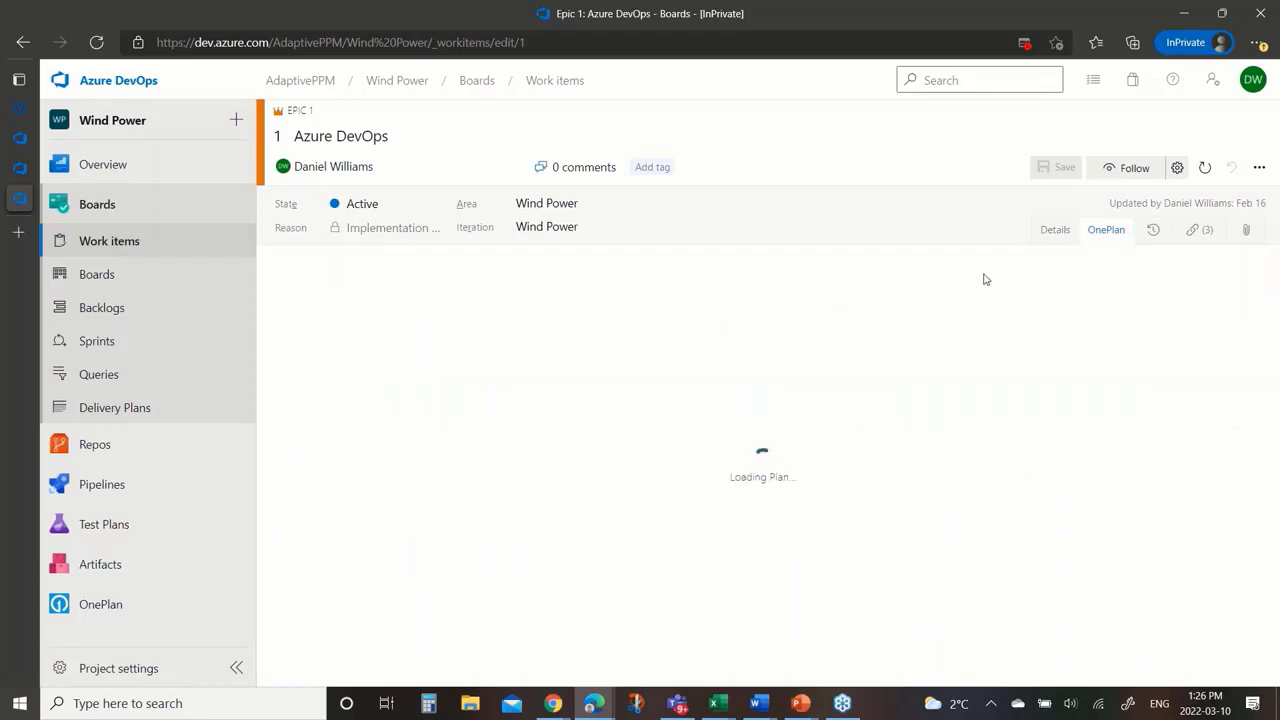
left_click(932, 274)
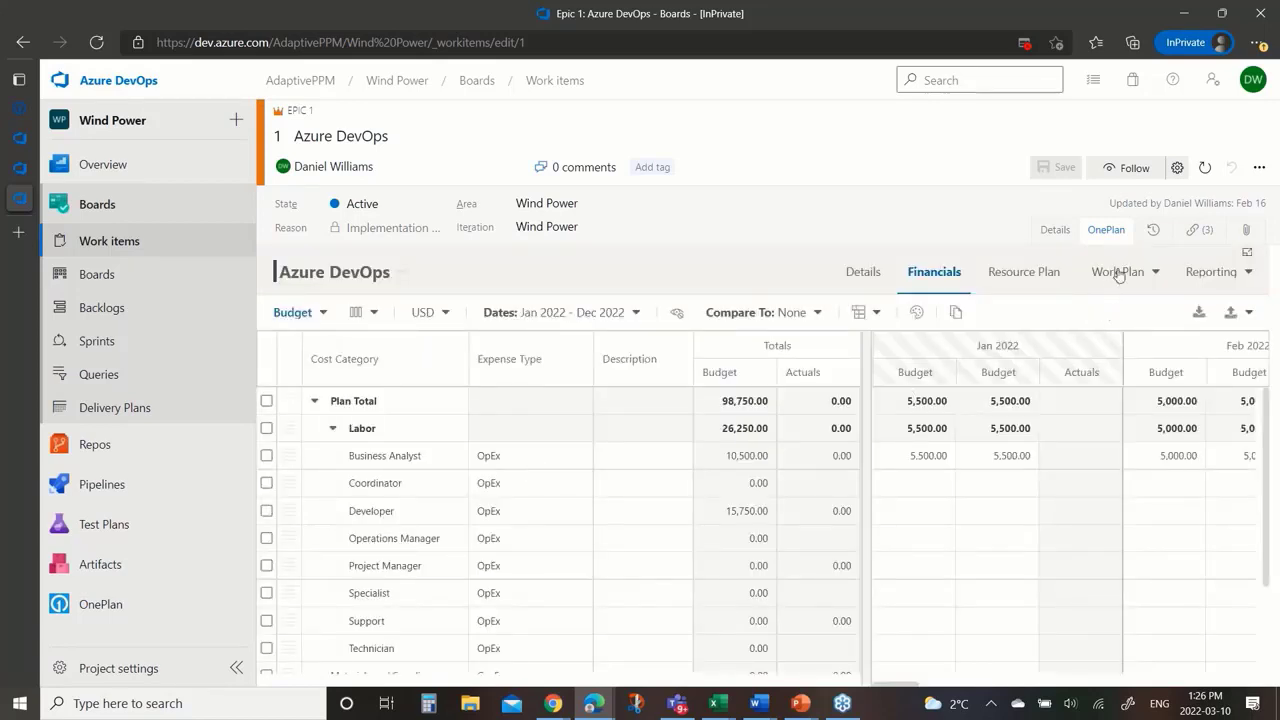
left_click(856, 272)
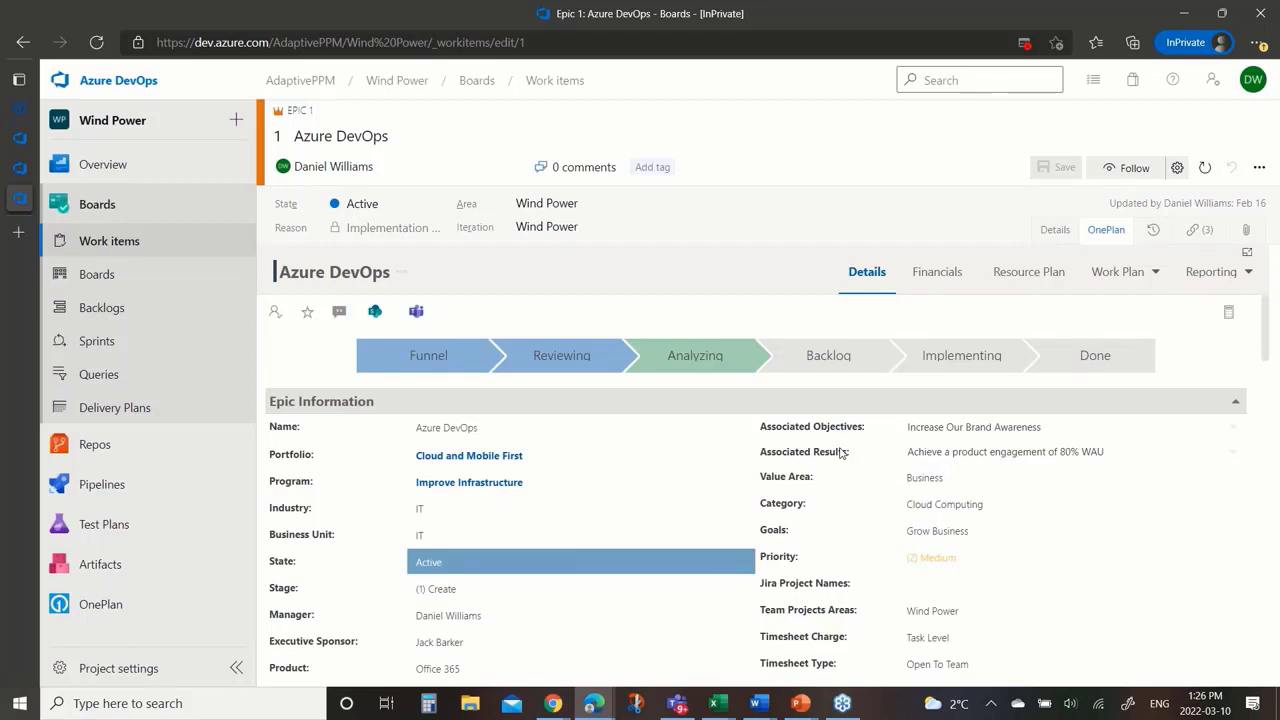
left_click(1056, 232)
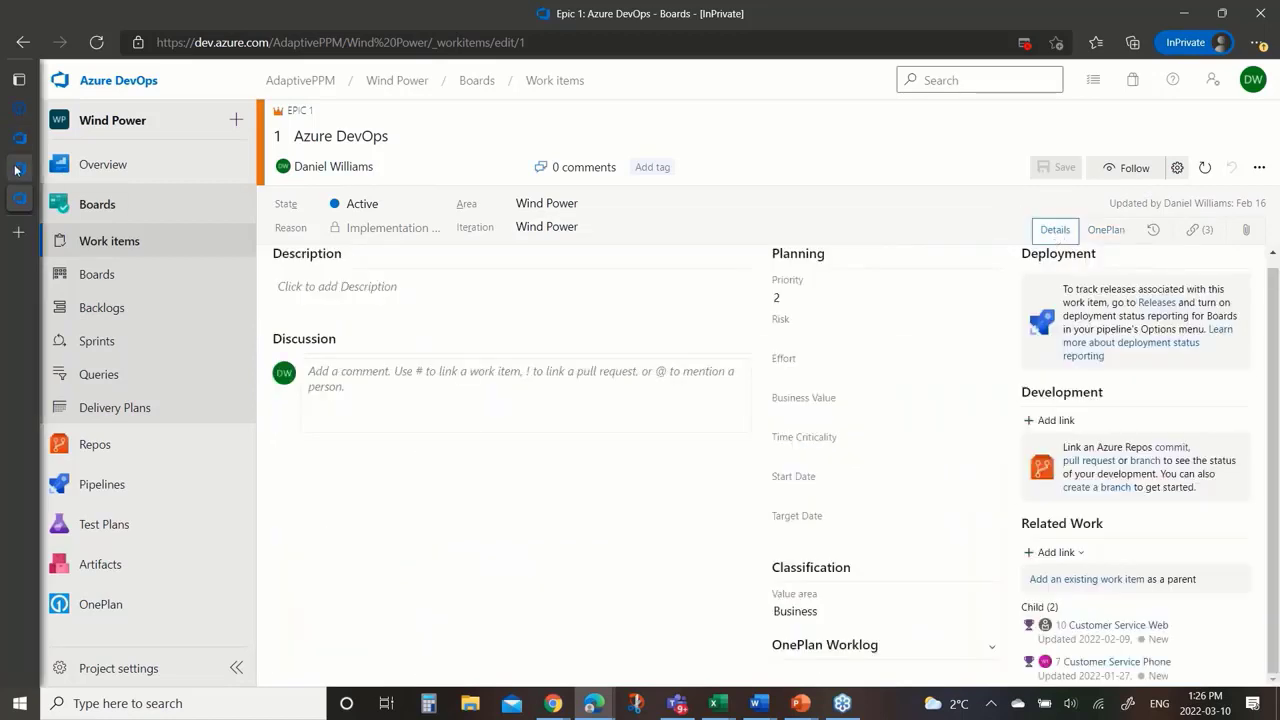
Open User Story 8 (GPS locator interface) and Task 13 (Design locator), and examine the task's effort hours and OnePlan Worklog
left_click(48, 170)
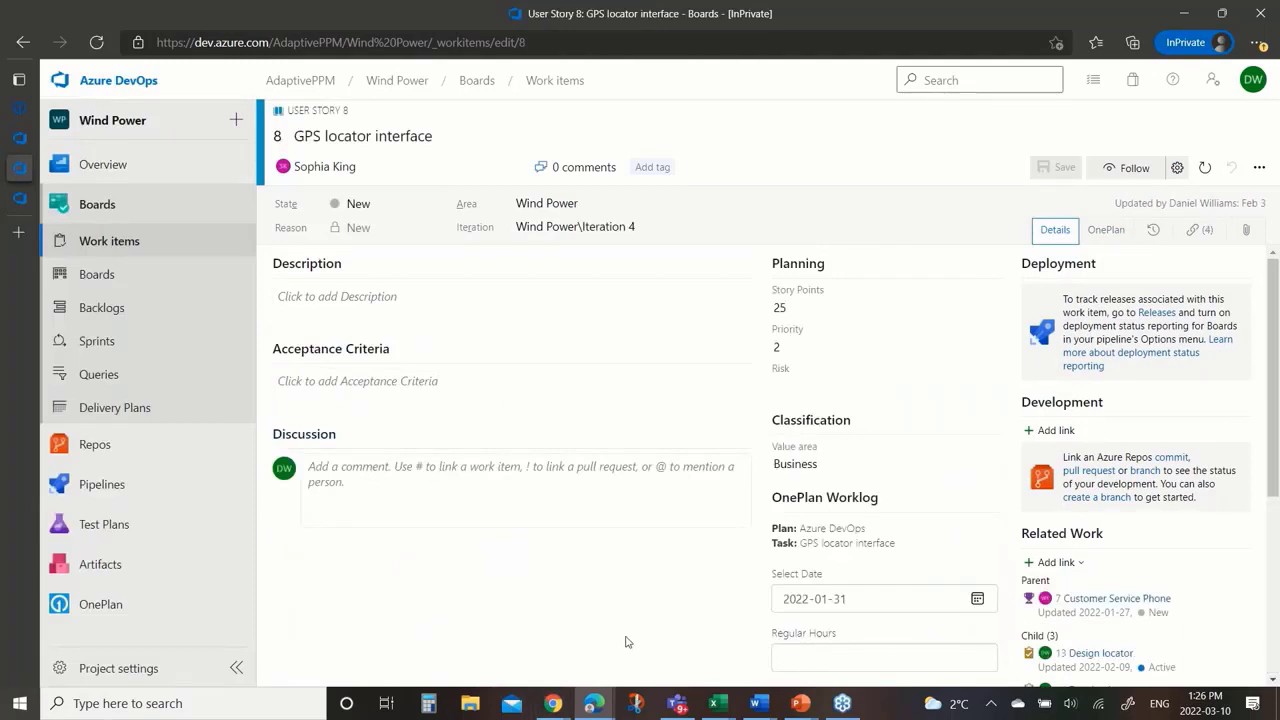
mouse_move(16, 166)
left_click(26, 145)
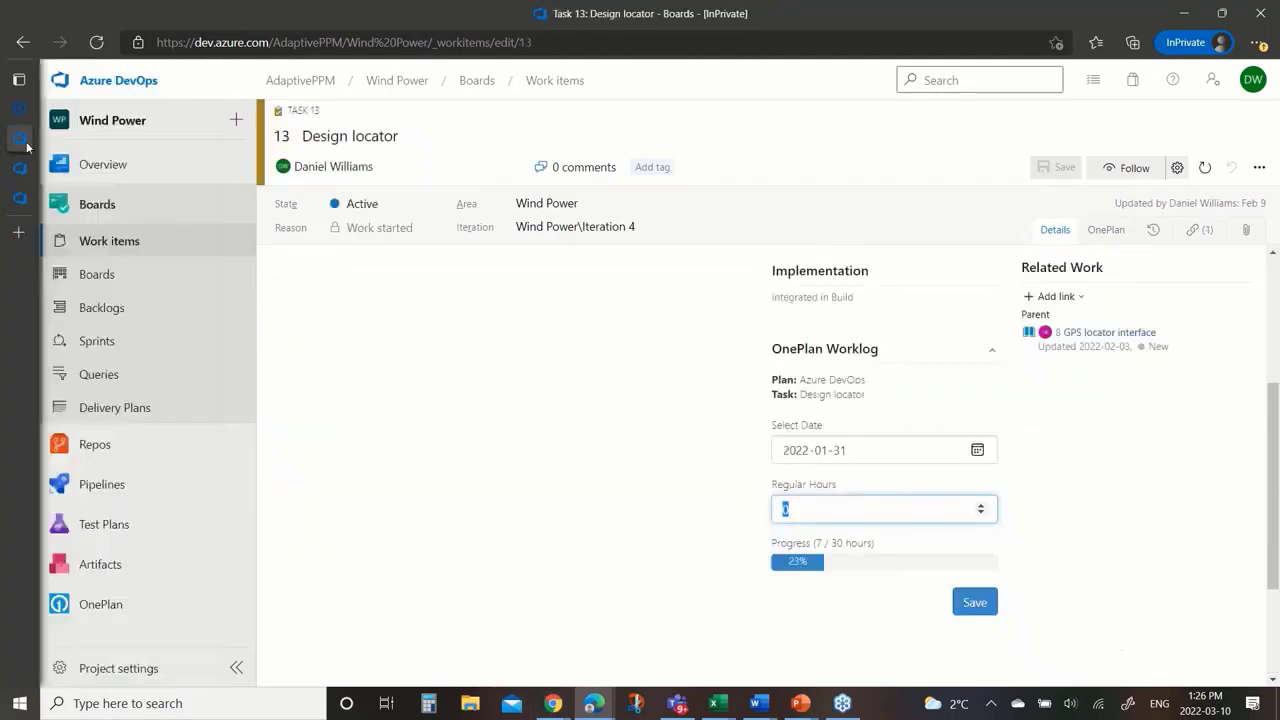
scroll(499, 522, "up", 3)
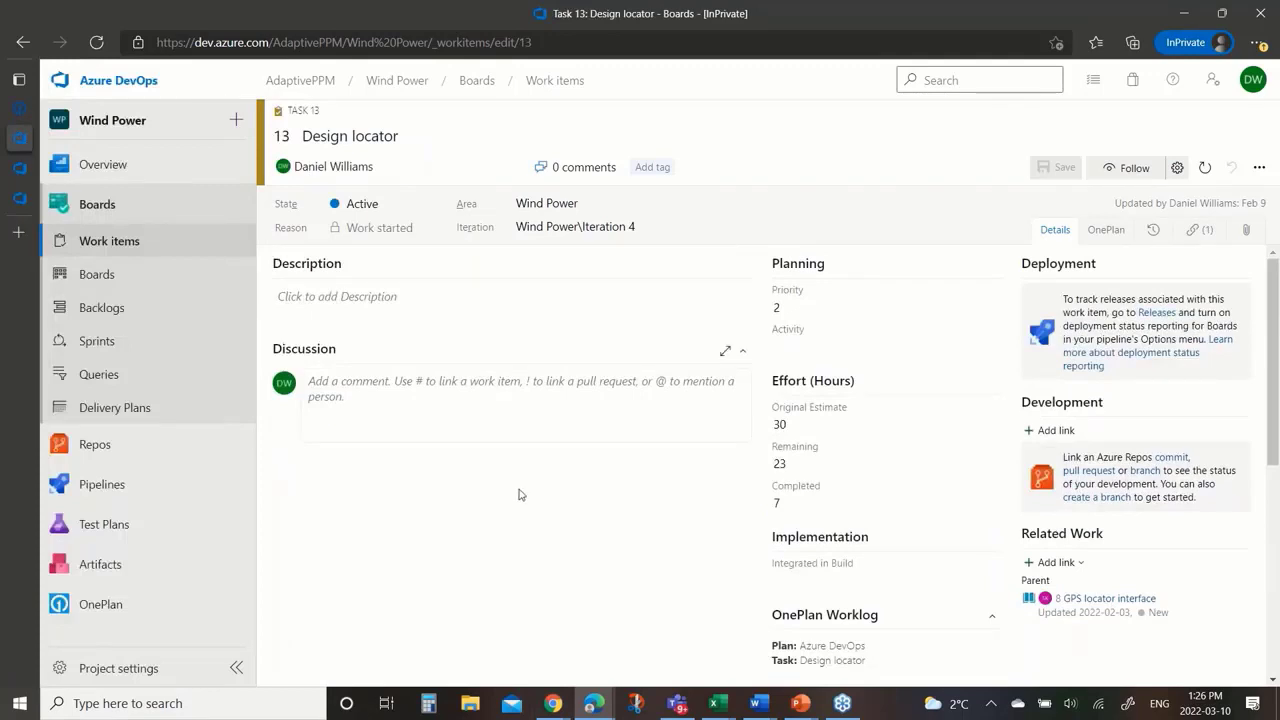
scroll(524, 491, "down", 2)
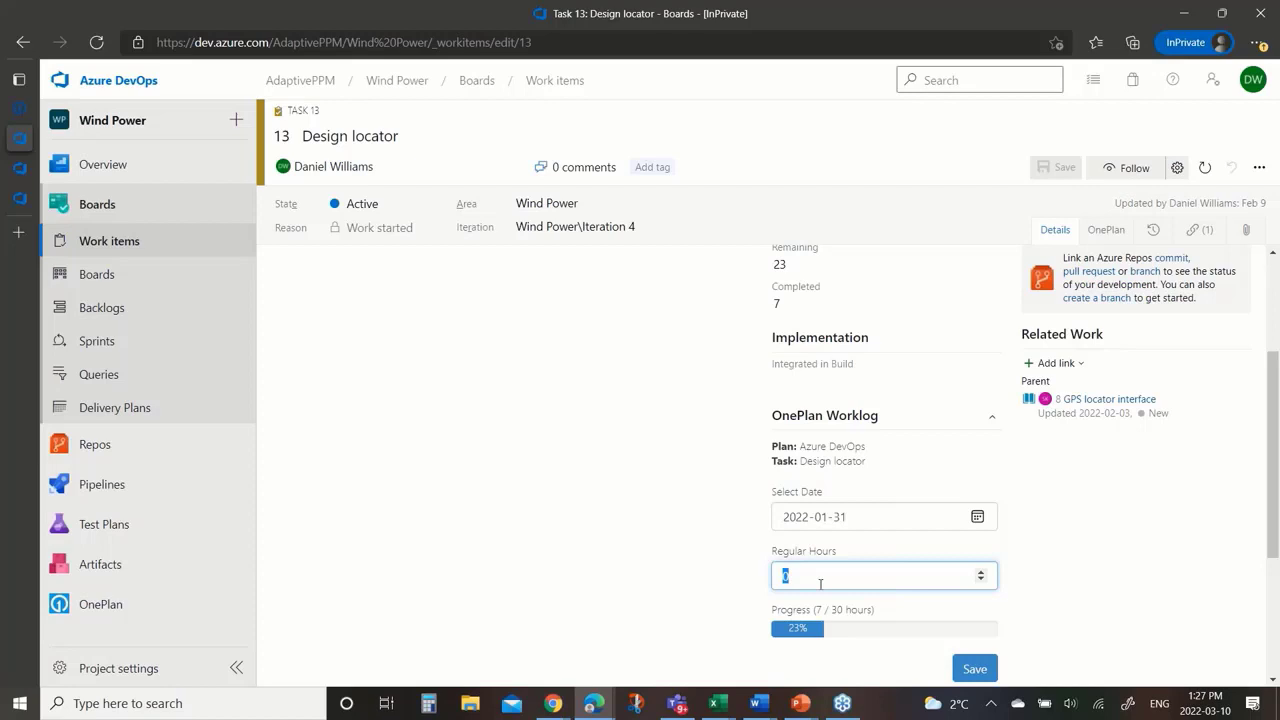
Switch back to OnePlan and review the Azure DevOps epic's 03/01/2022 report from its epic information to its status sections
left_click(28, 112)
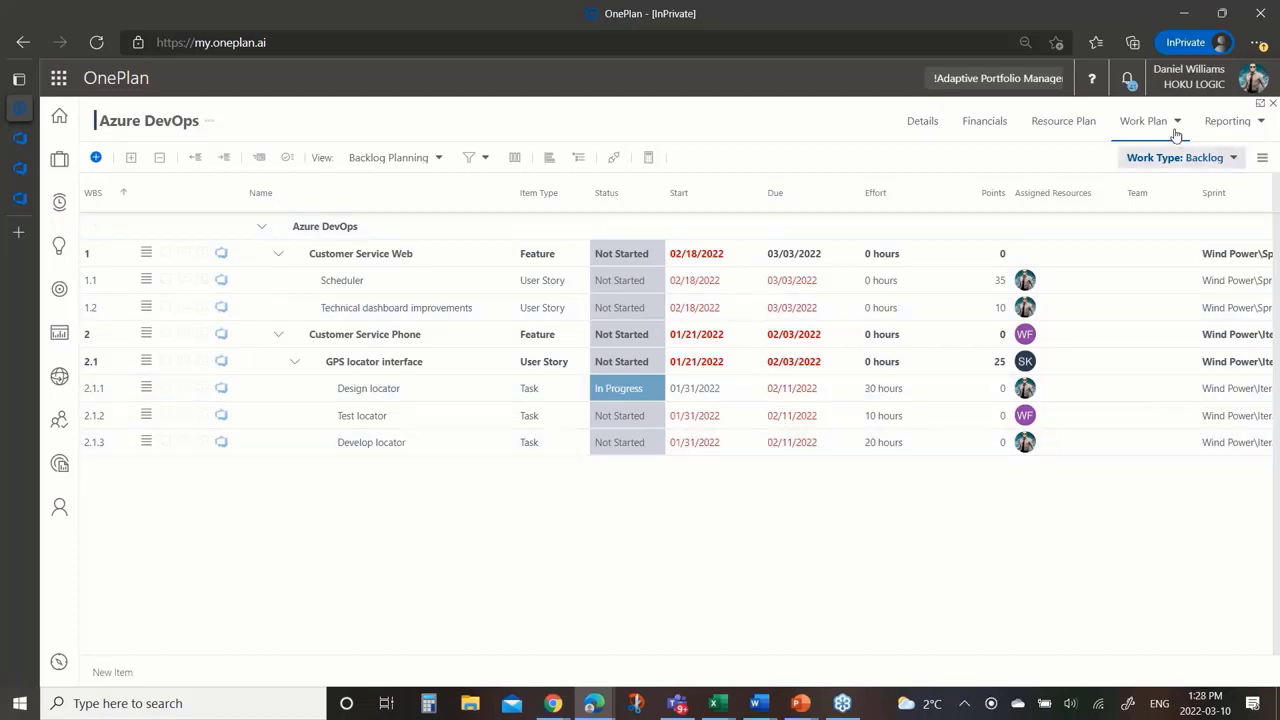
left_click(1232, 133)
left_click(1243, 156)
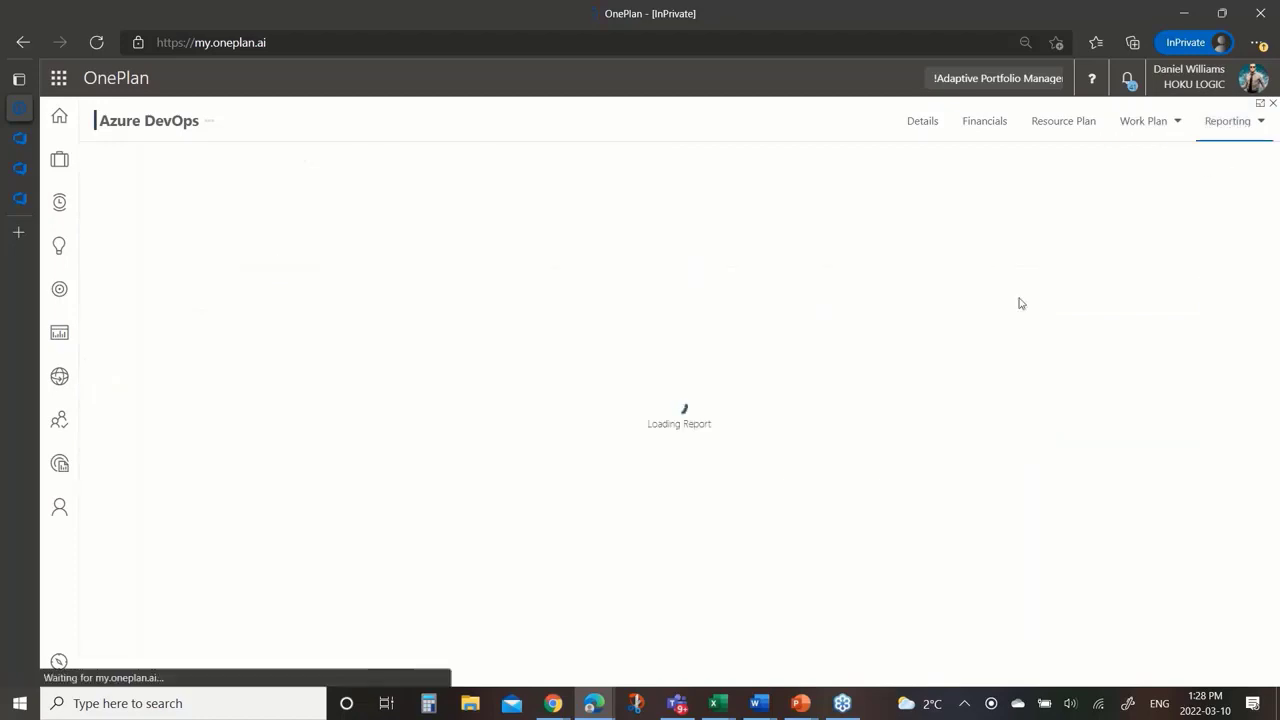
scroll(443, 286, "down", 3)
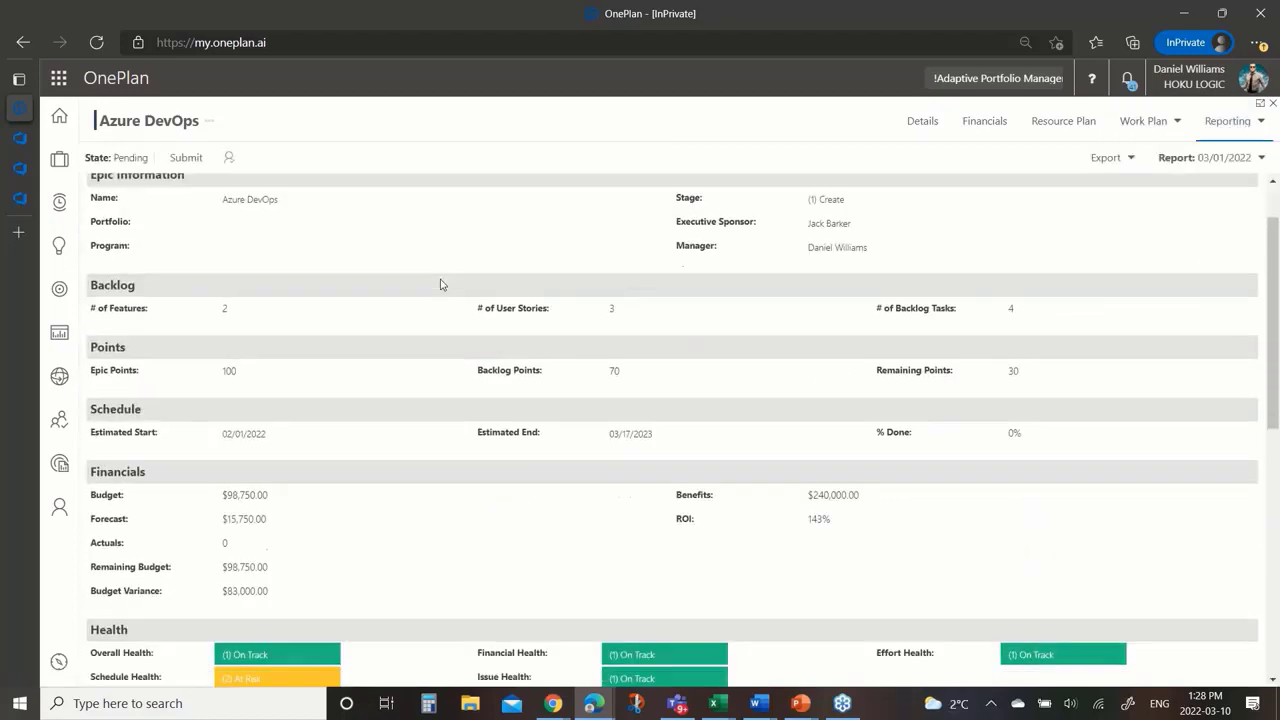
scroll(346, 514, "down", 3)
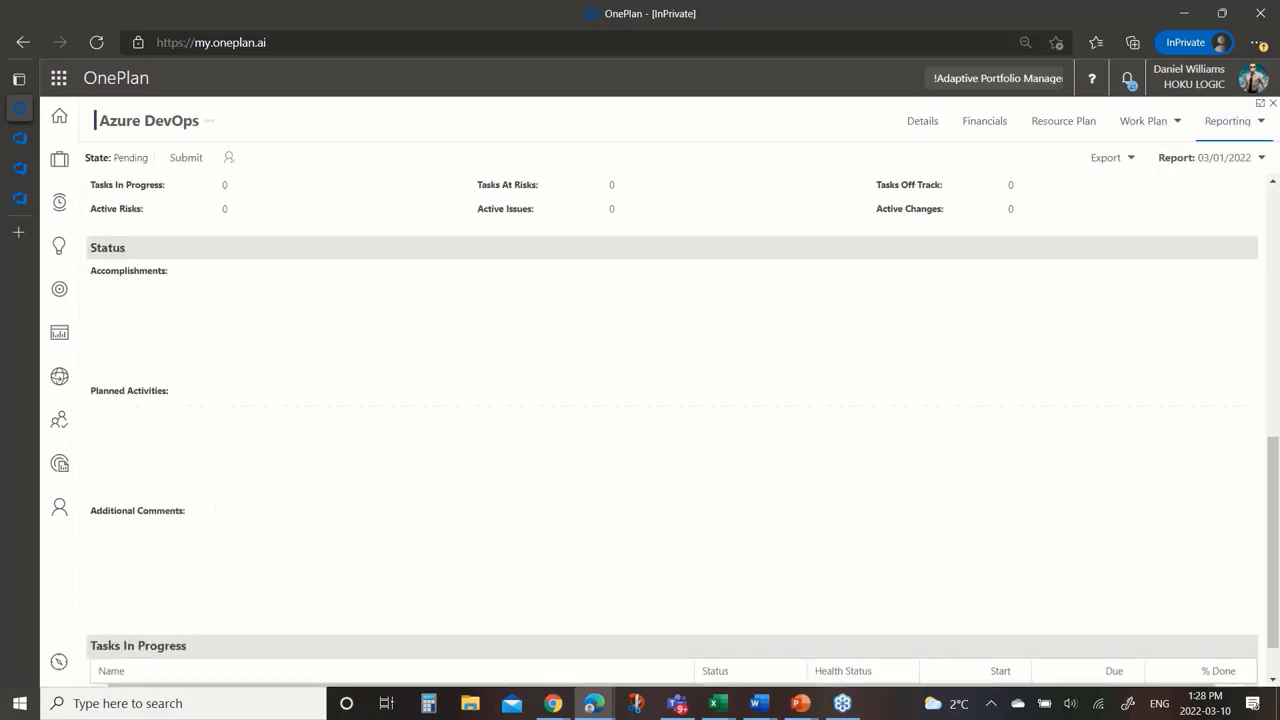
scroll(349, 514, "up", 6)
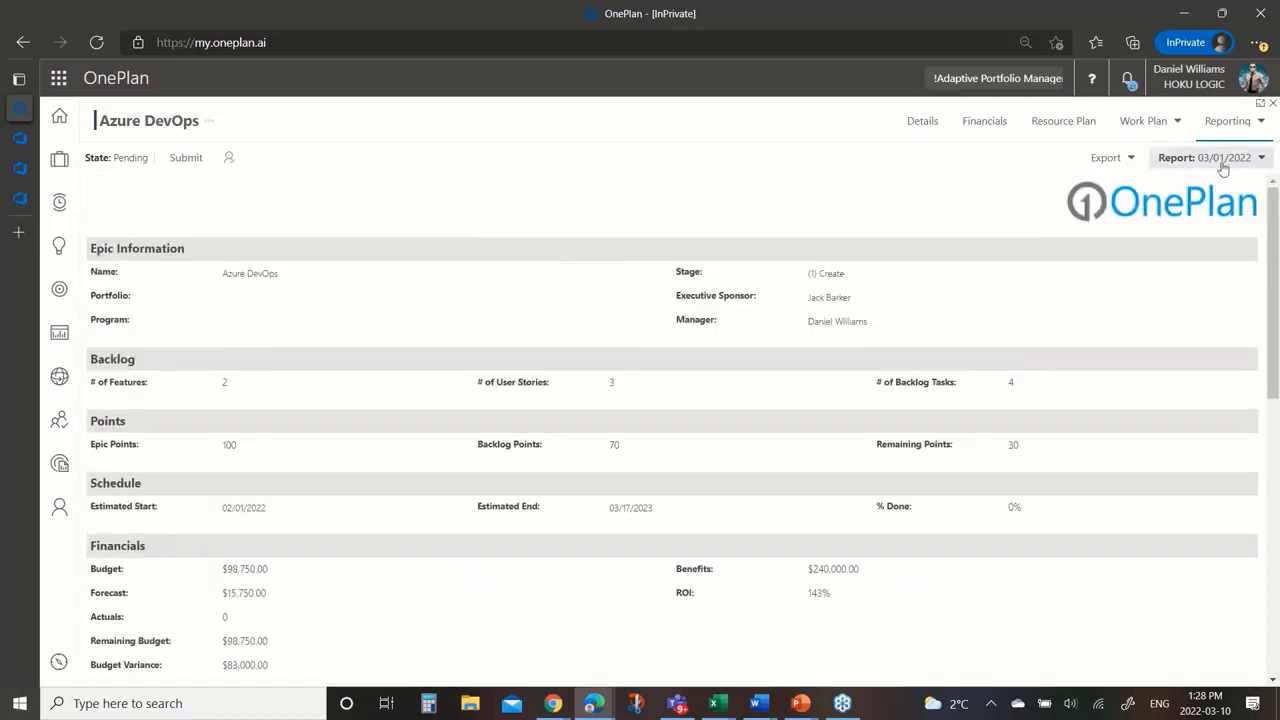
Check the Azure DevOps epic's available report dates, and open the Support Customer using Mobile project from the portfolio list
left_click(1228, 157)
left_click(927, 179)
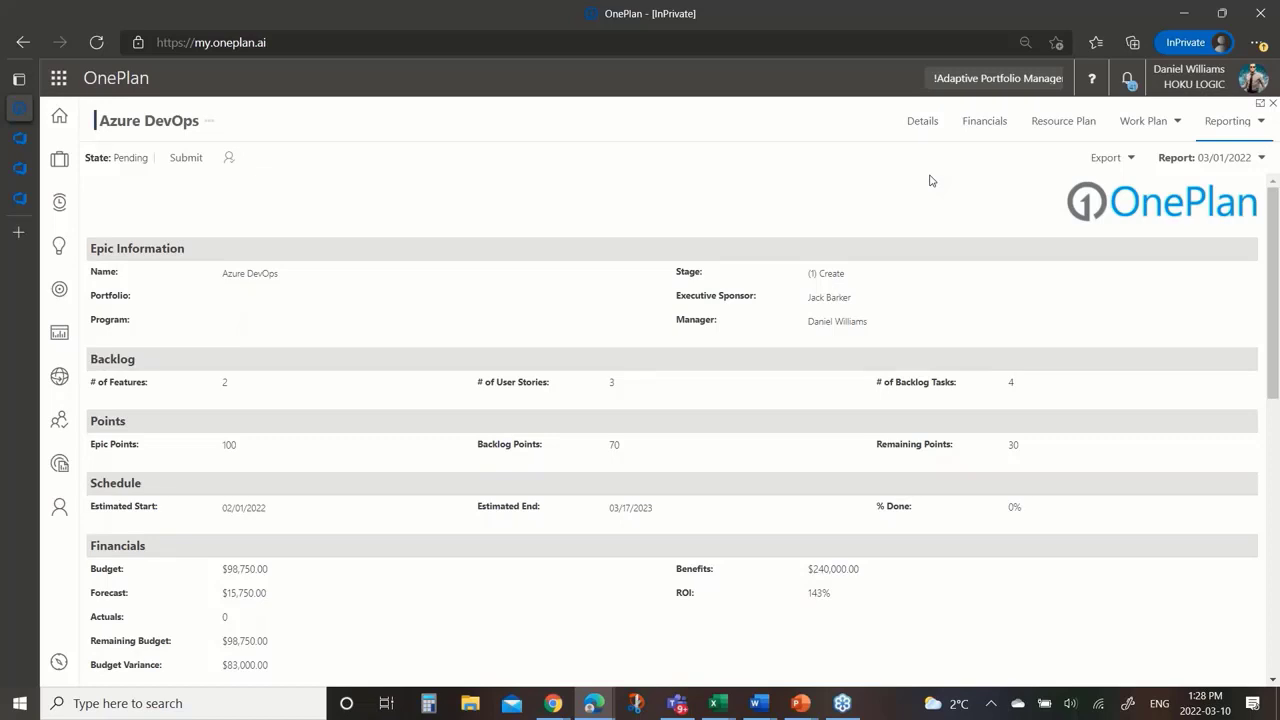
left_click(60, 336)
scroll(272, 366, "up", 1)
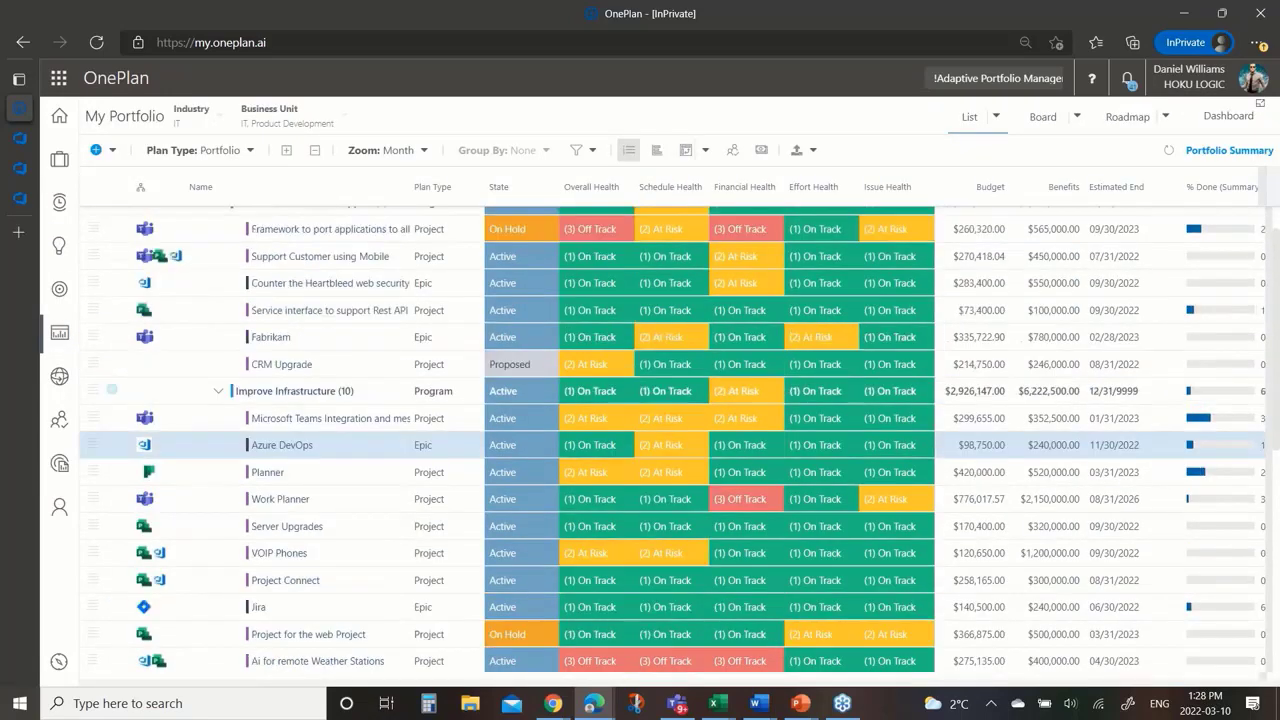
scroll(300, 300, "up", 1)
left_click(300, 295)
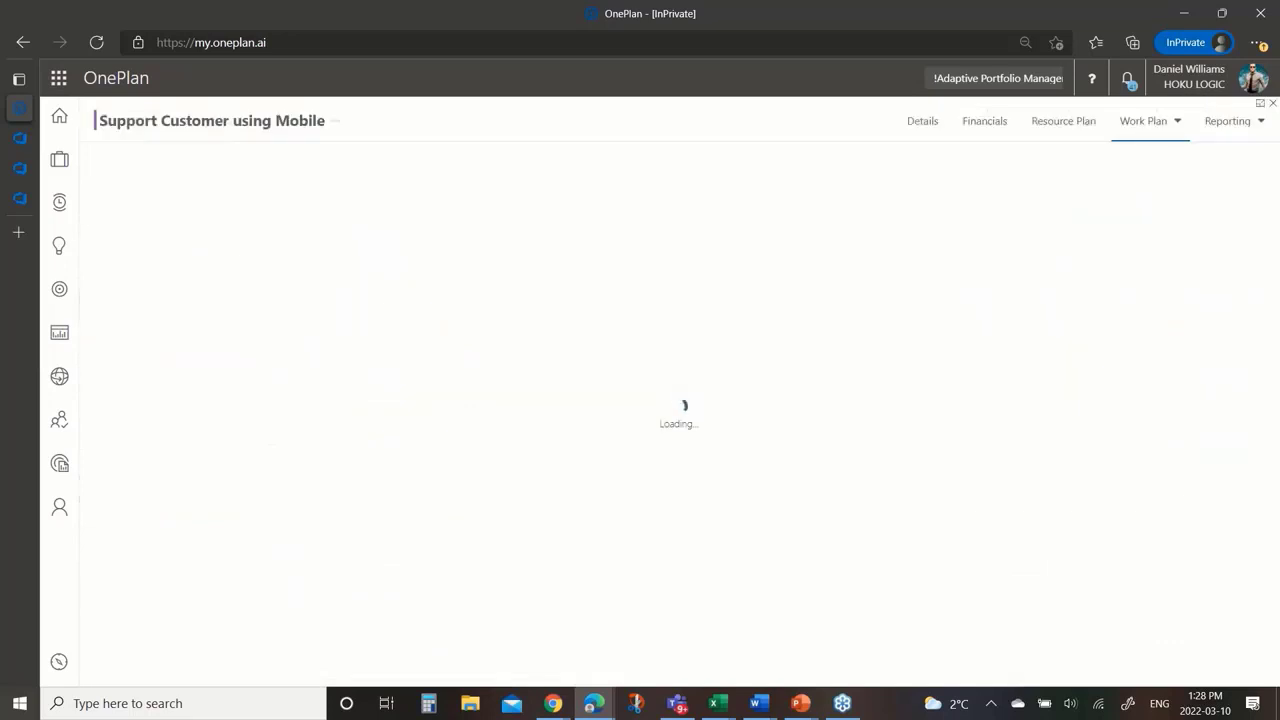
Review the Support Customer using Mobile project's details, from project information and business case down to effort, health and prioritization
left_click(924, 132)
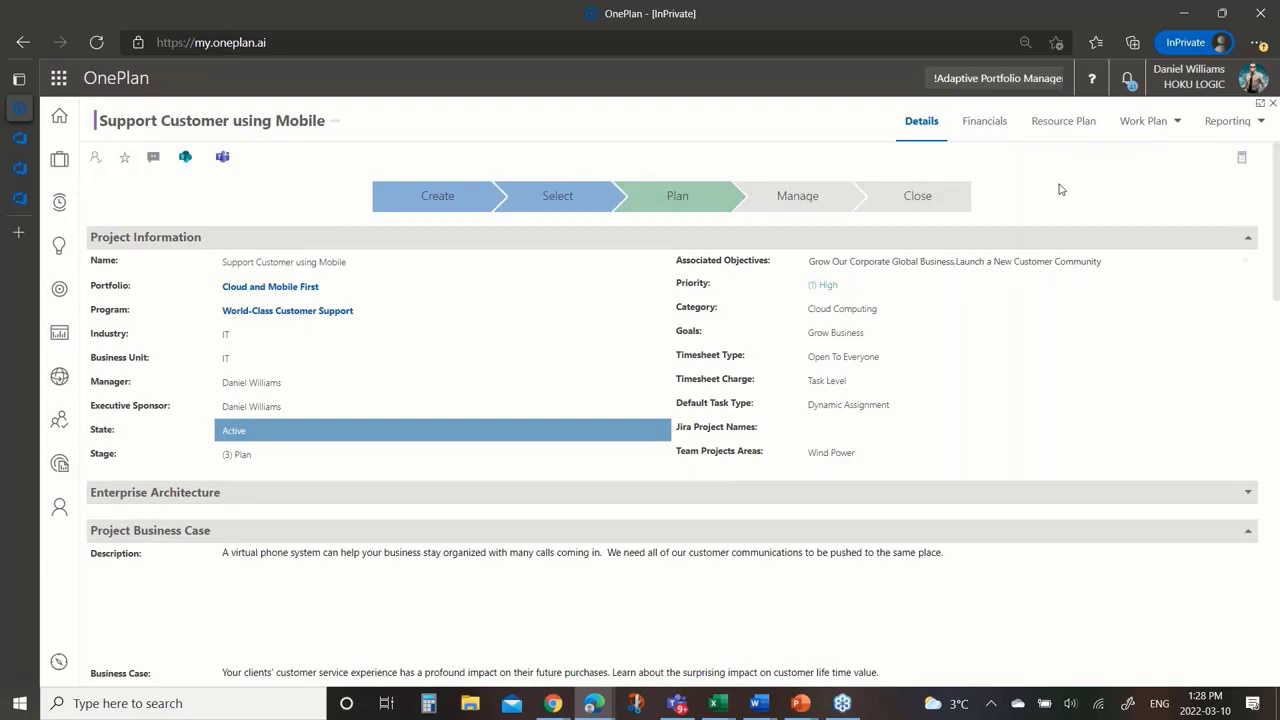
scroll(1061, 189, "down", 5)
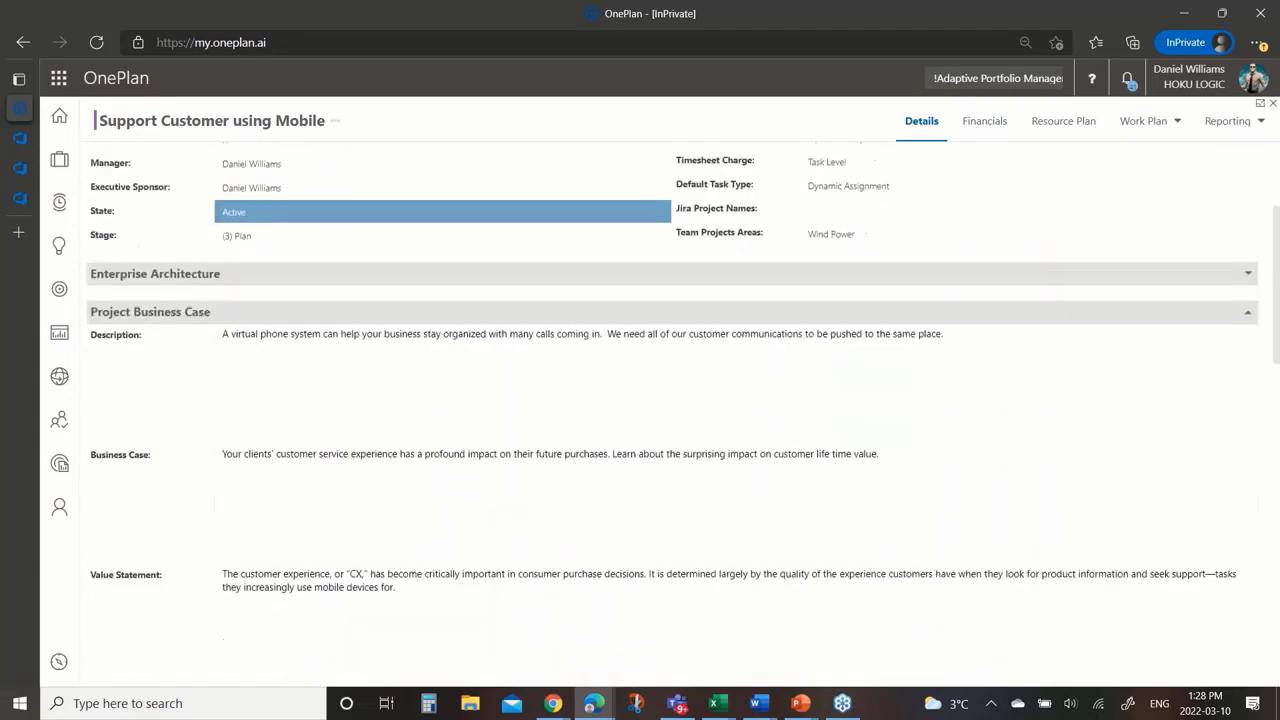
scroll(510, 510, "down", 4)
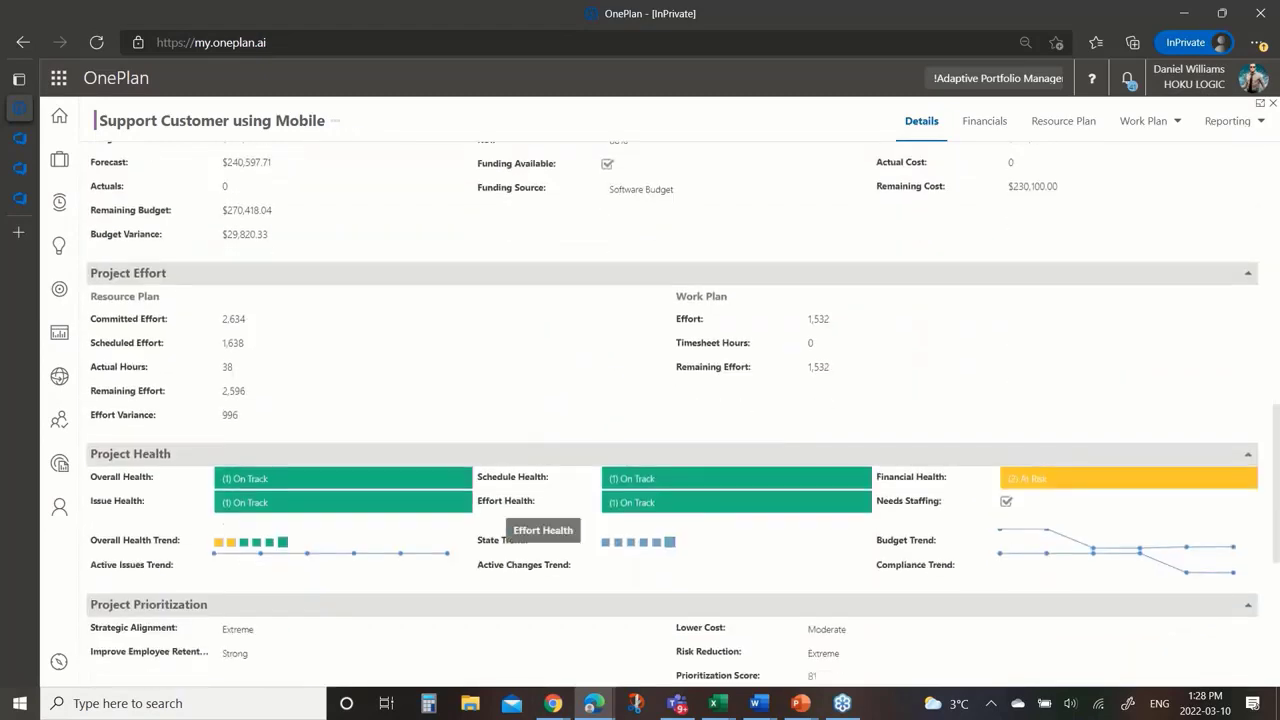
scroll(510, 520, "up", 9)
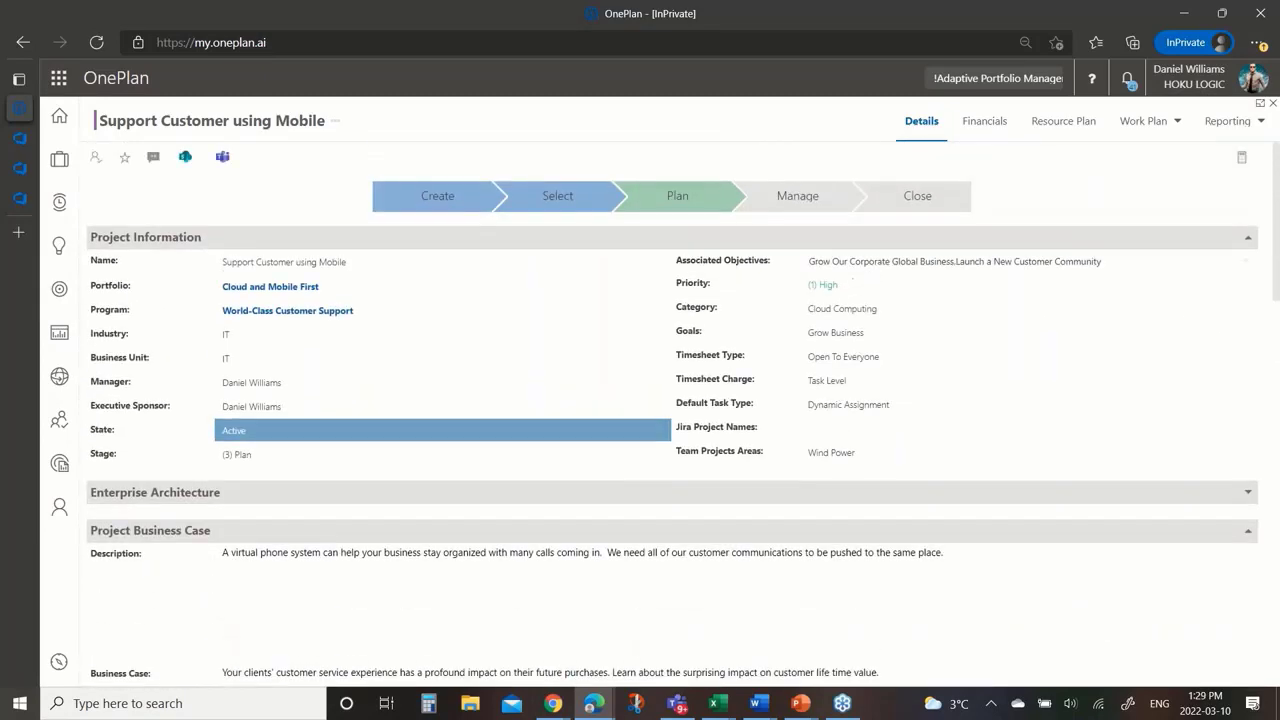
Examine the project's committed resource plan by month and its budget cost categories in the financials
left_click(1063, 121)
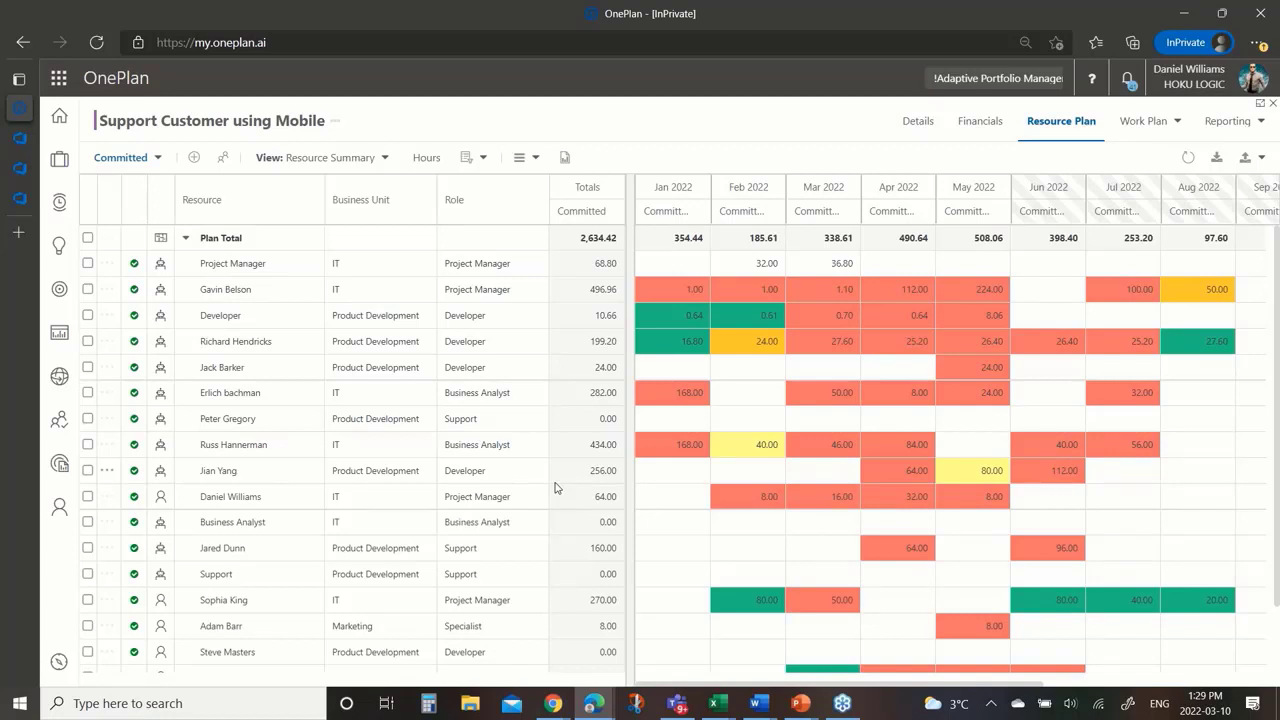
left_click(973, 114)
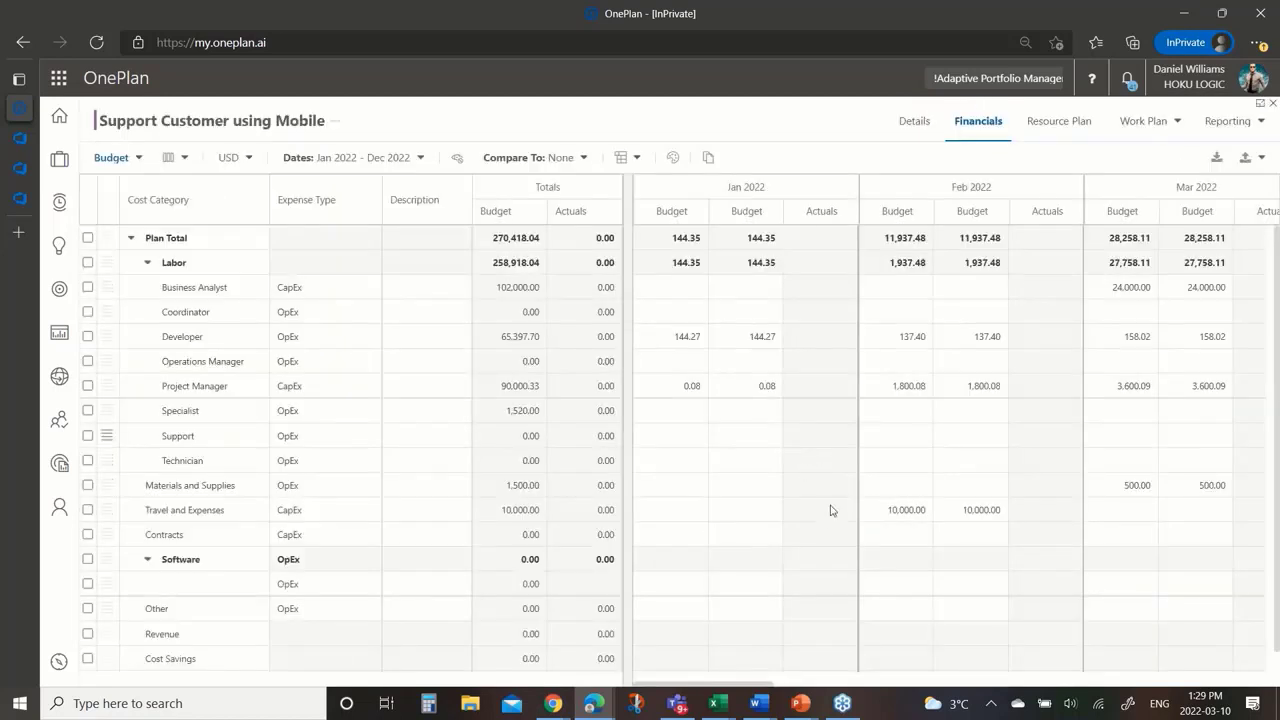
scroll(687, 494, "down", 1)
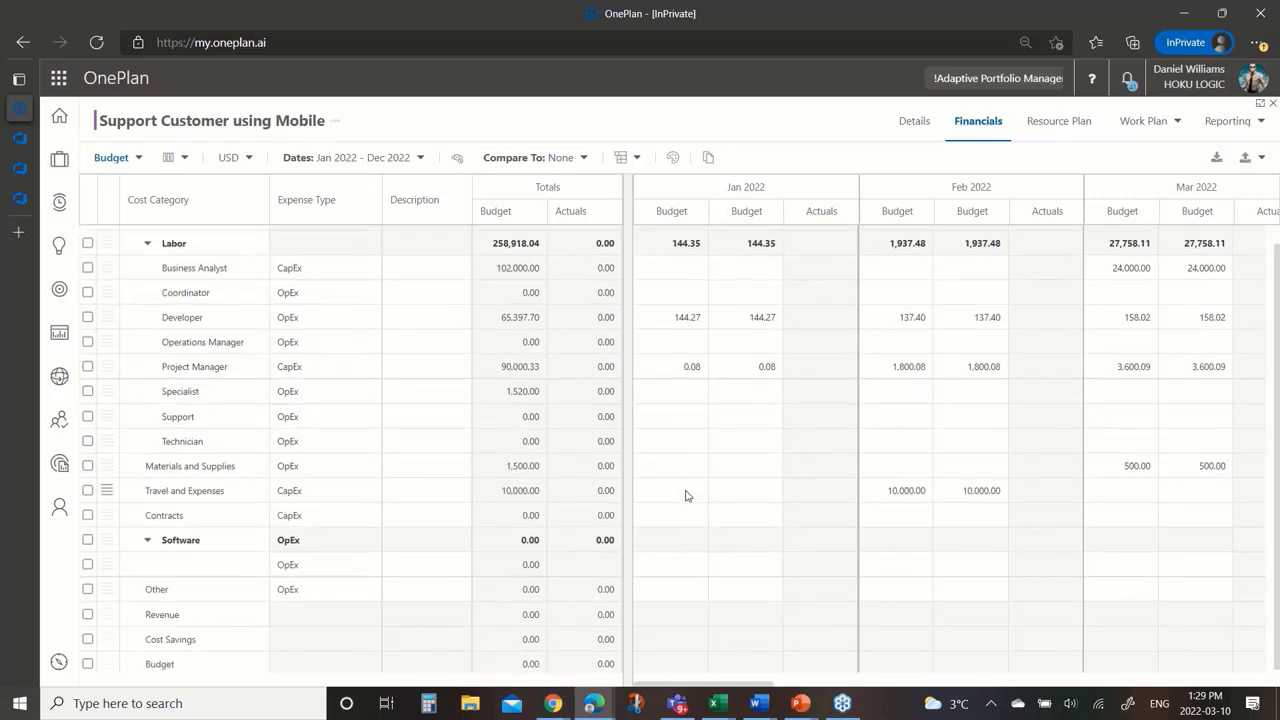
scroll(686, 495, "up", 1)
scroll(686, 495, "down", 1)
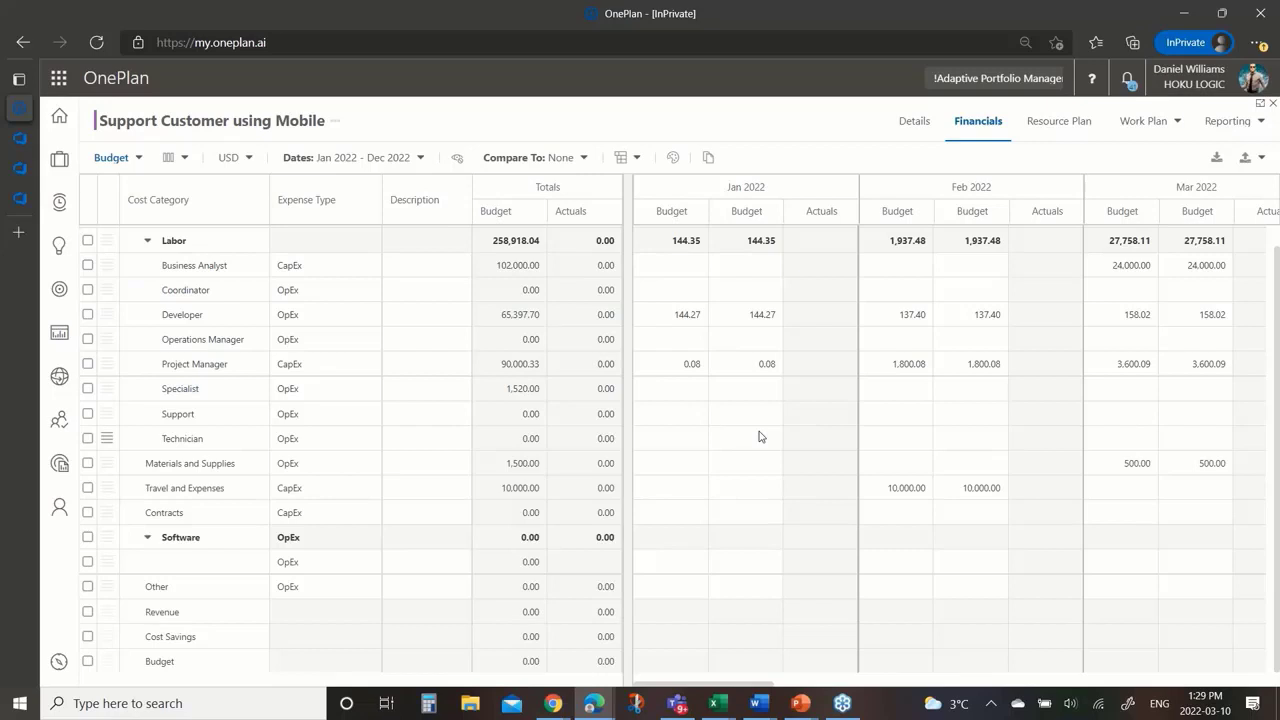
Open the project's work plan as a list, check its connected system, and expand all task groups
left_click(1168, 123)
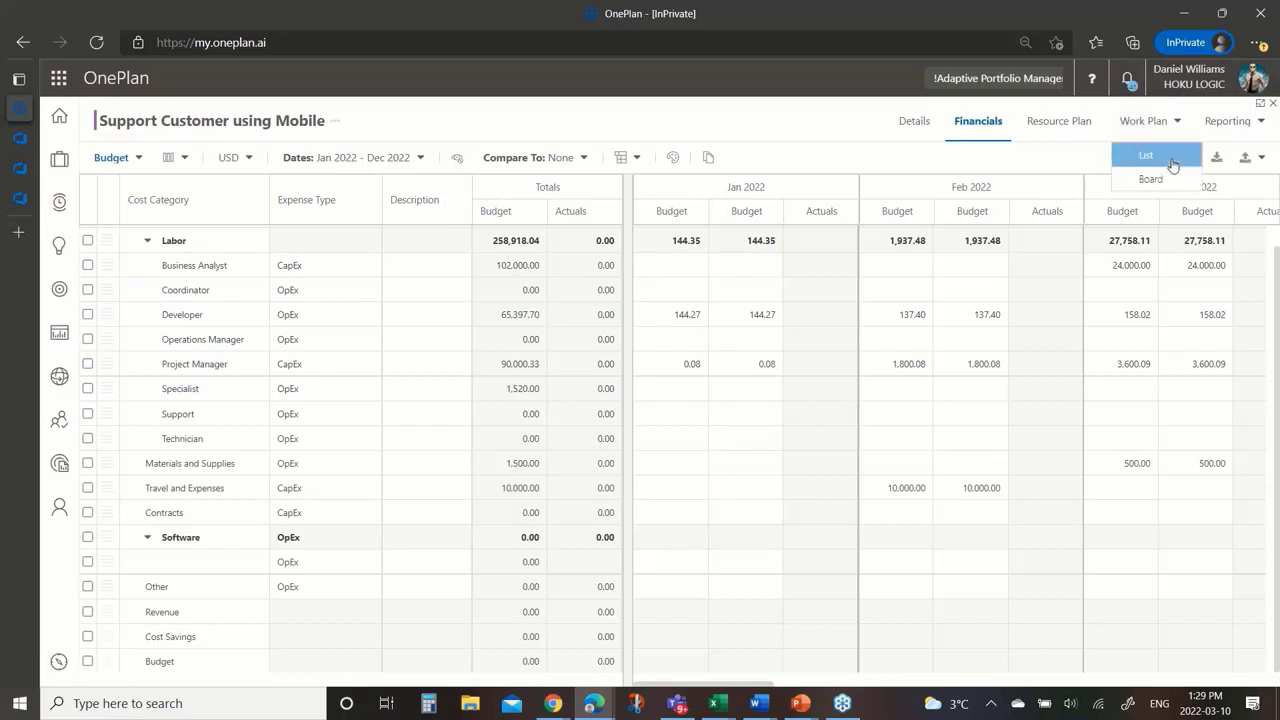
left_click(1172, 158)
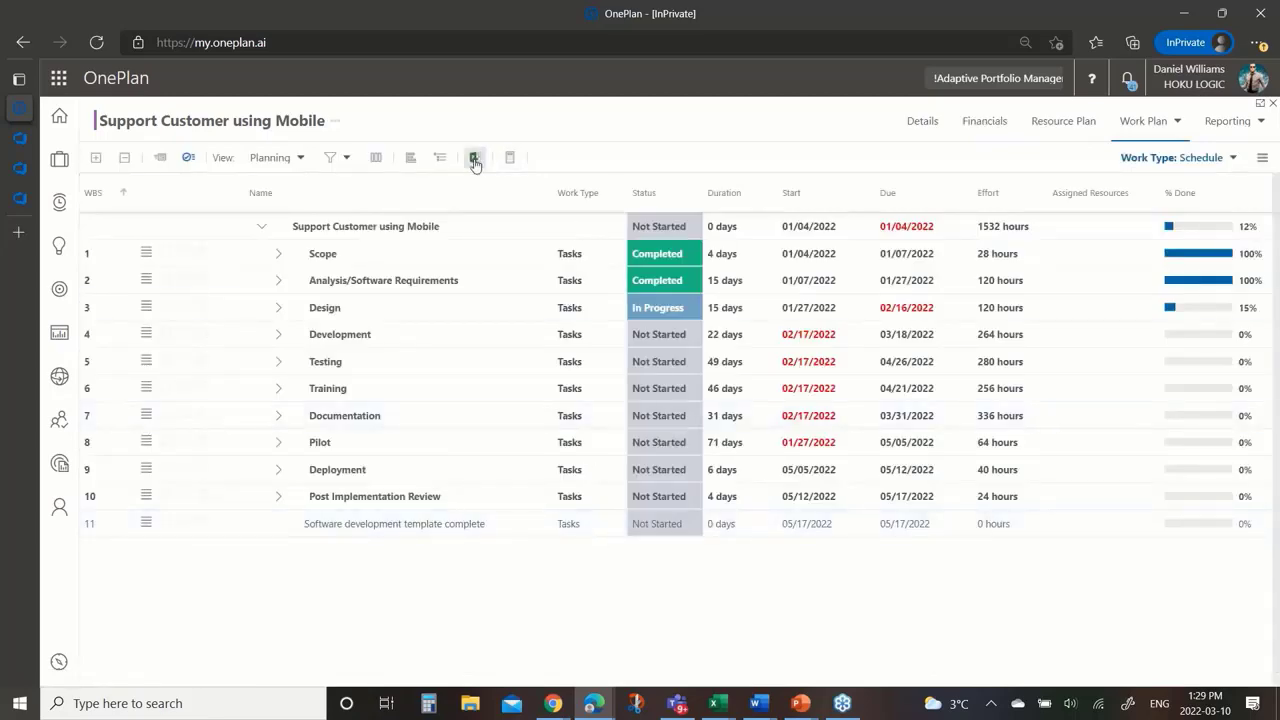
left_click(475, 158)
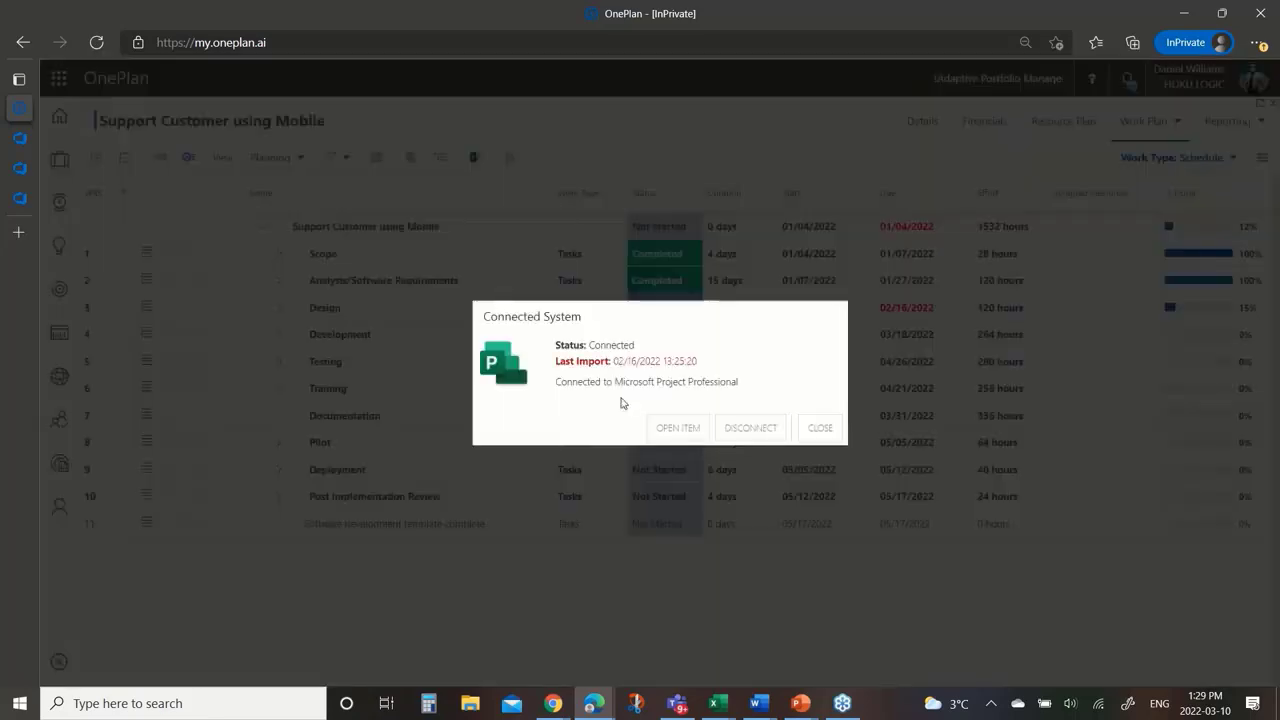
left_click(818, 431)
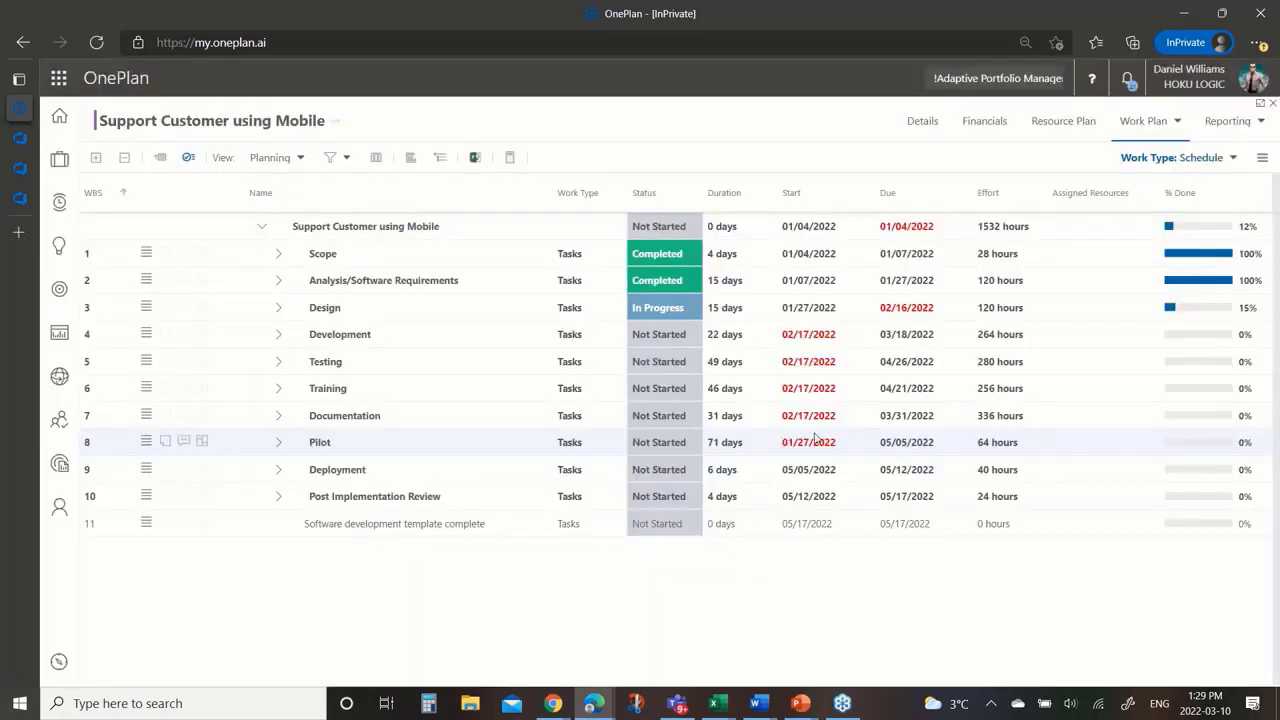
left_click(97, 166)
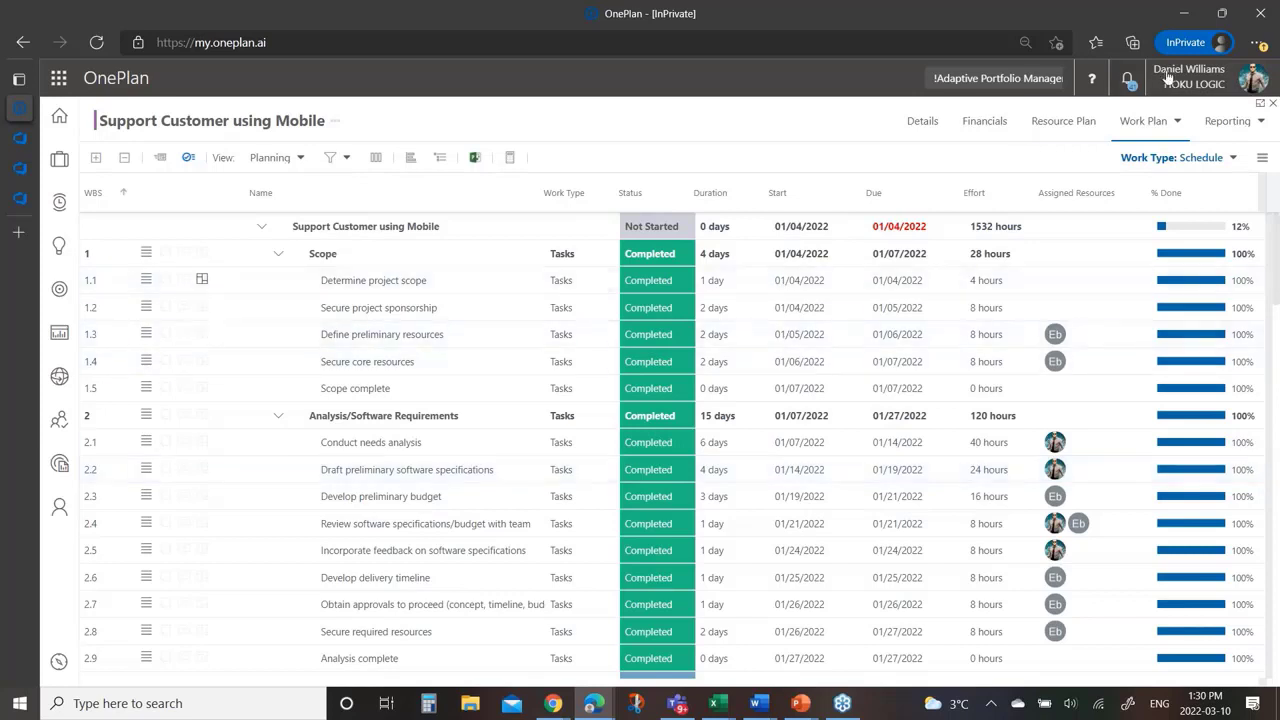
View the project's 03/10/2022 status report, and return to the portfolio list
left_click(1227, 121)
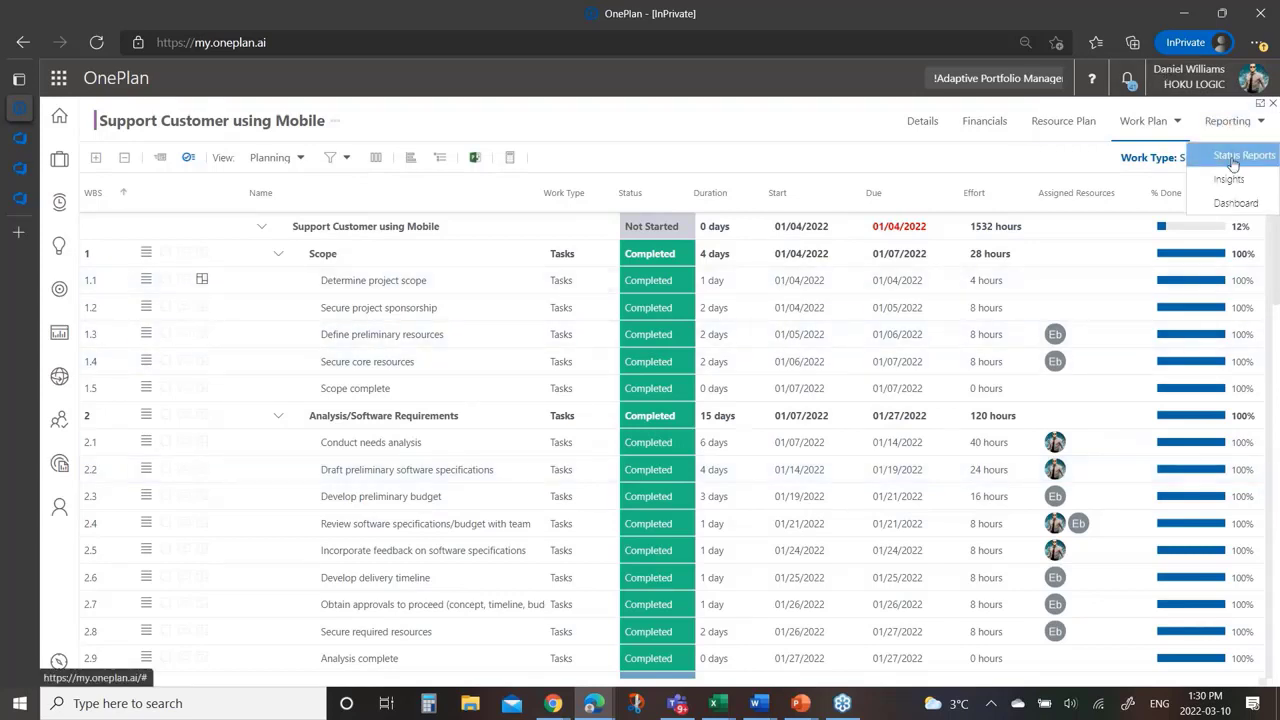
left_click(1242, 155)
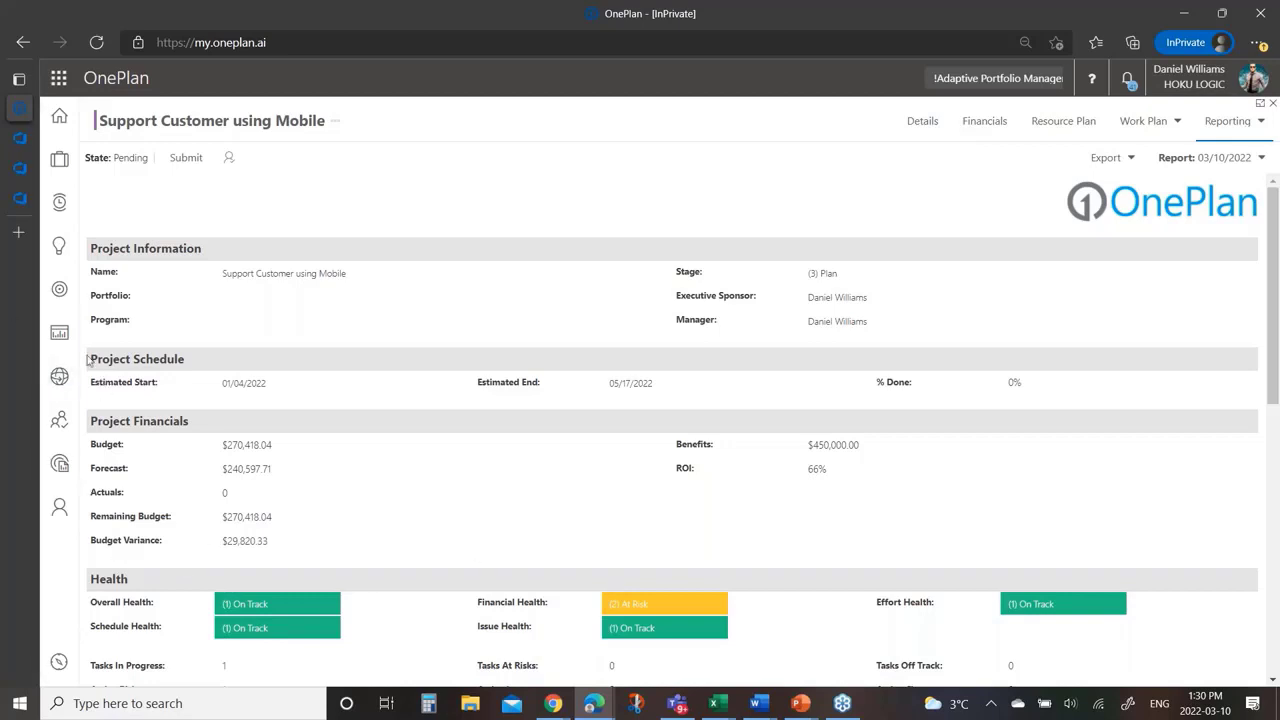
left_click(62, 334)
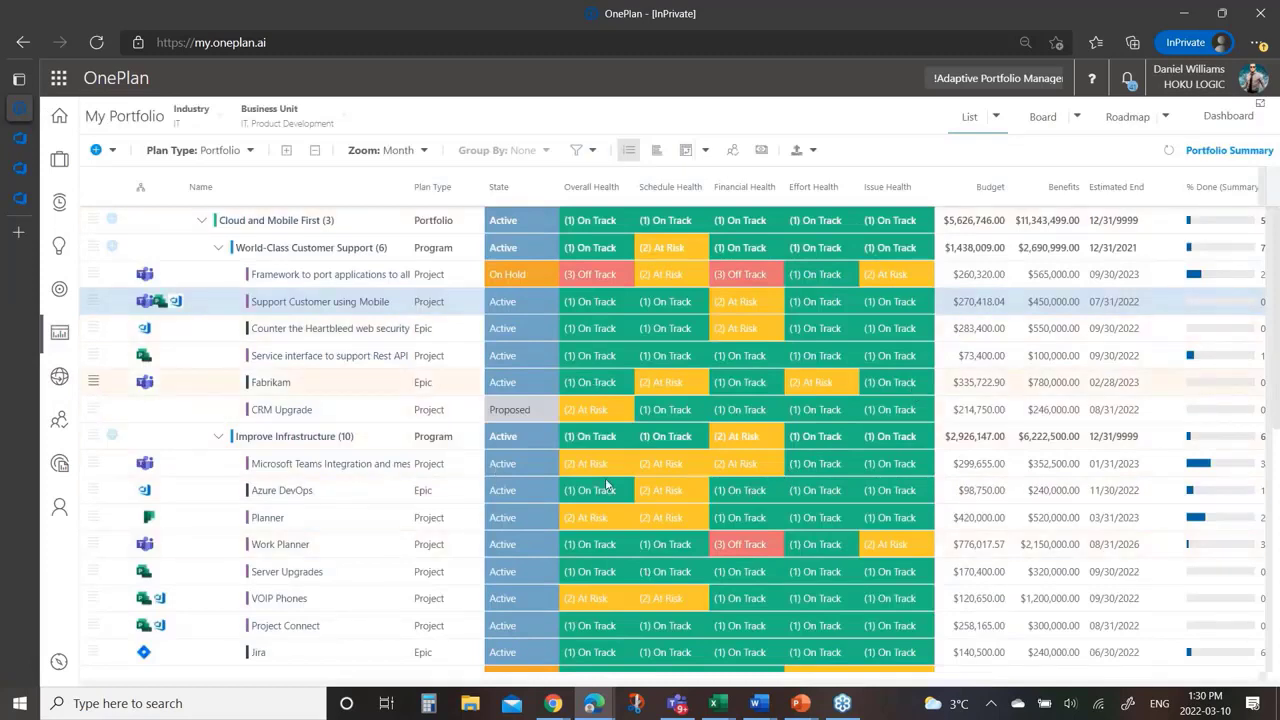
Show the portfolio list in the Project Trend view and examine the health, state and budget trends
left_click(995, 118)
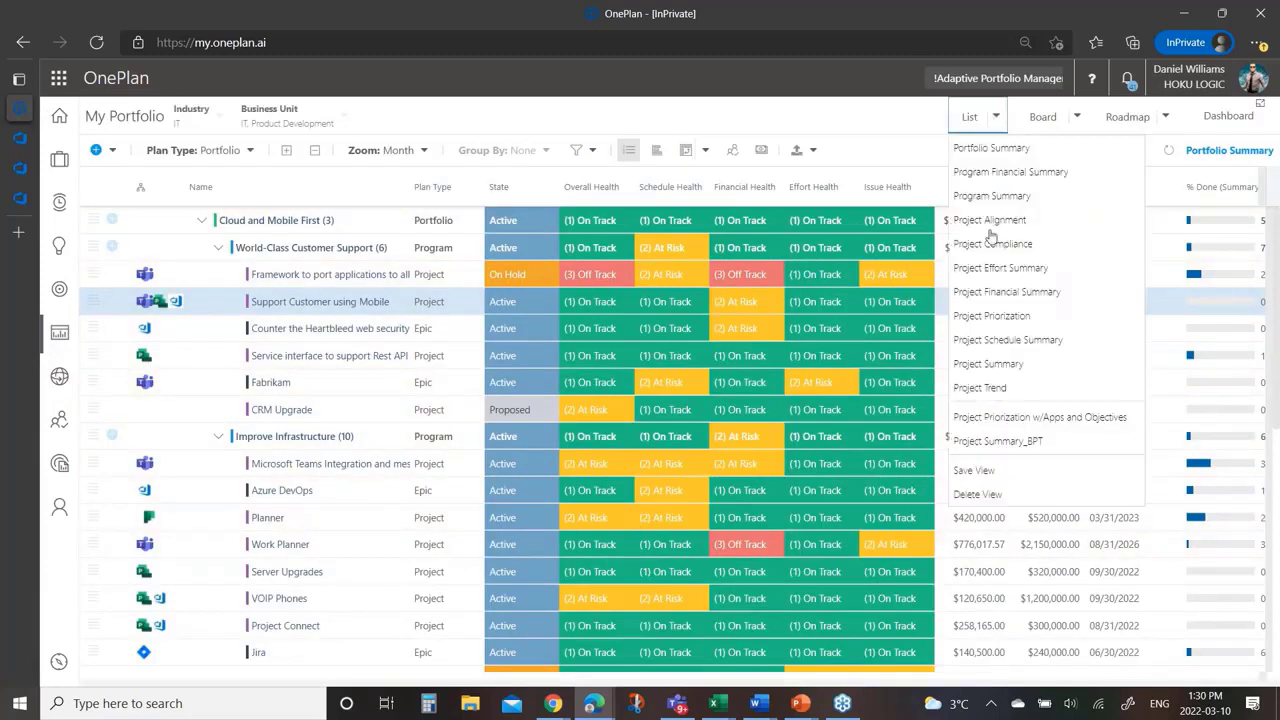
left_click(990, 389)
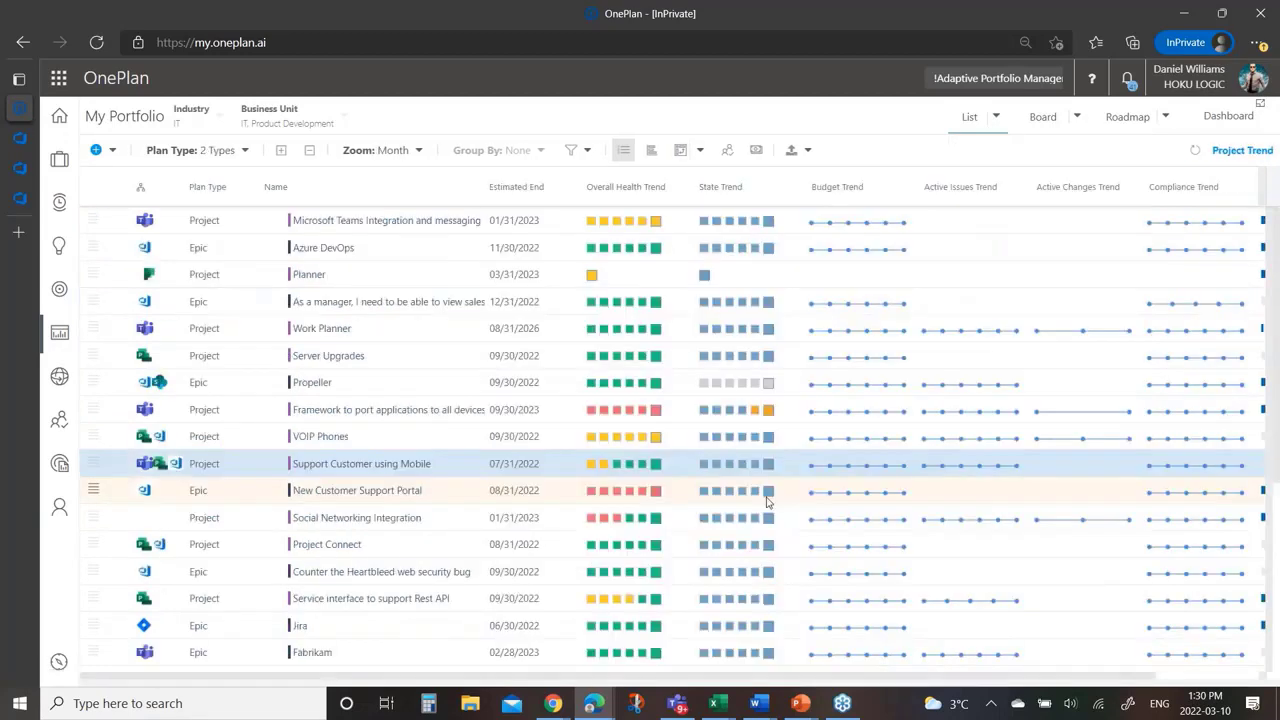
mouse_move(634, 412)
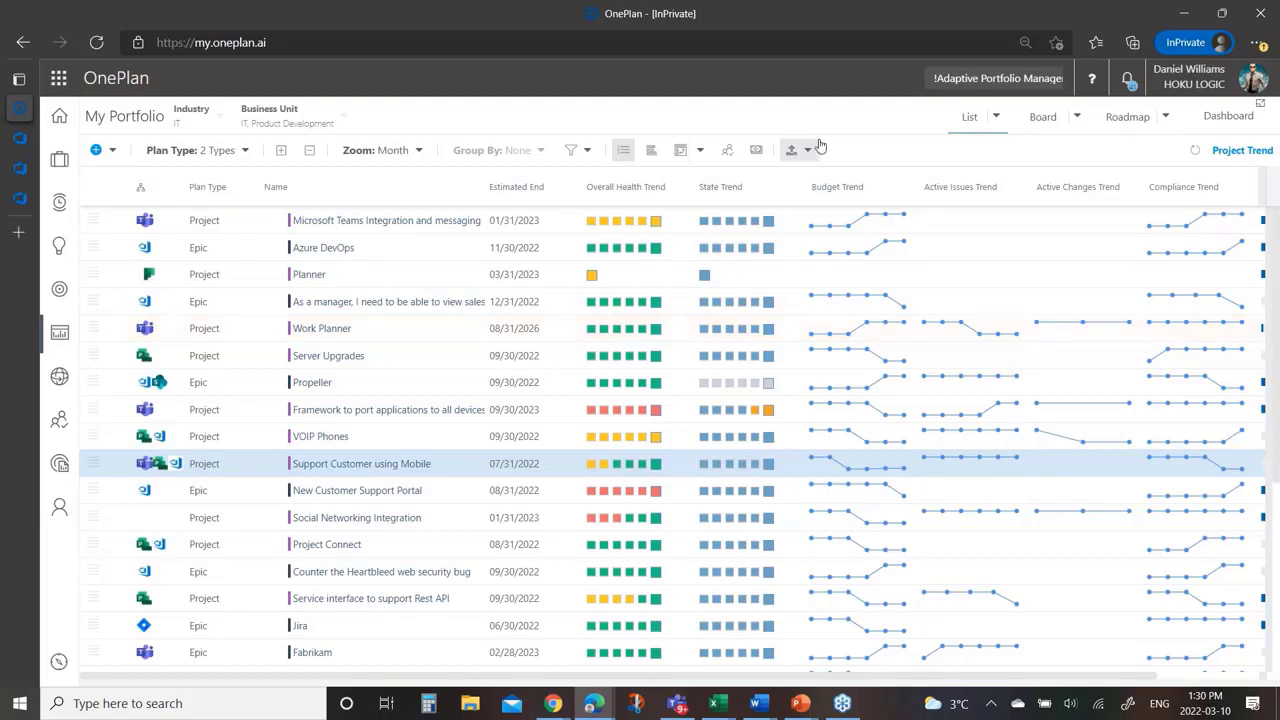
Show the portfolio as a board by business unit, split it into lanes by Team Projects Areas, and look through the lanes
left_click(1066, 112)
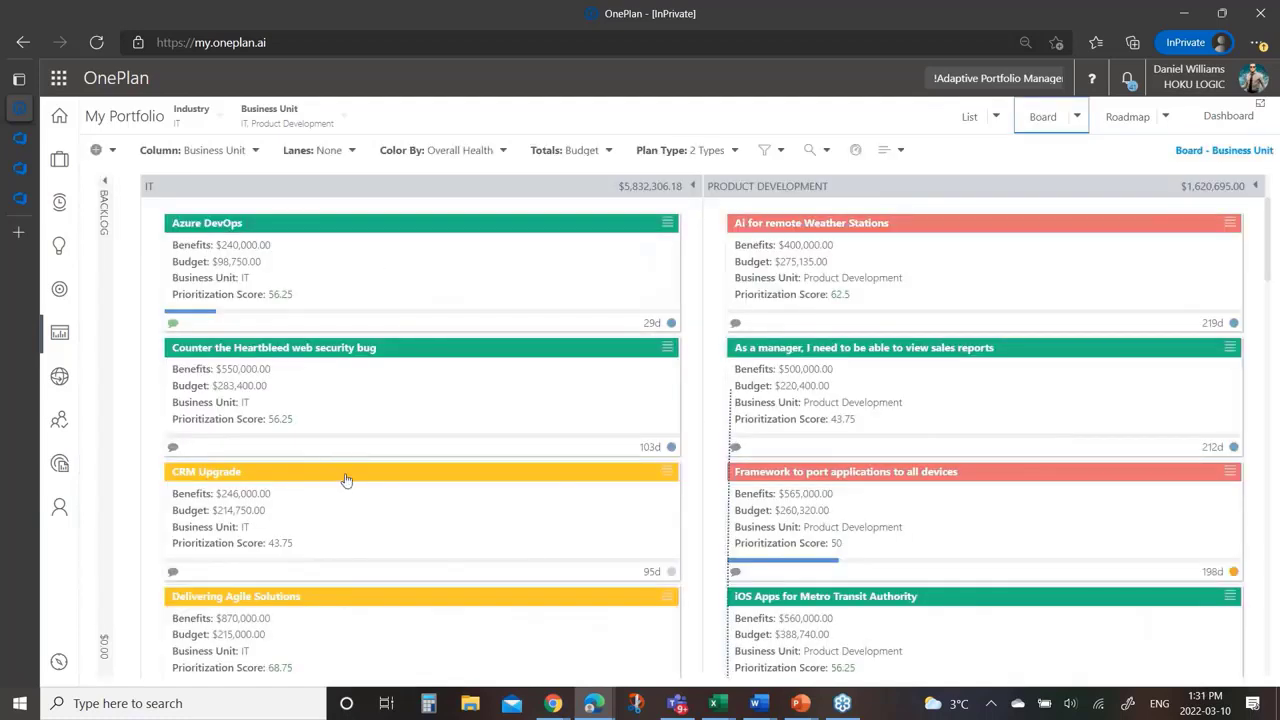
left_click(343, 150)
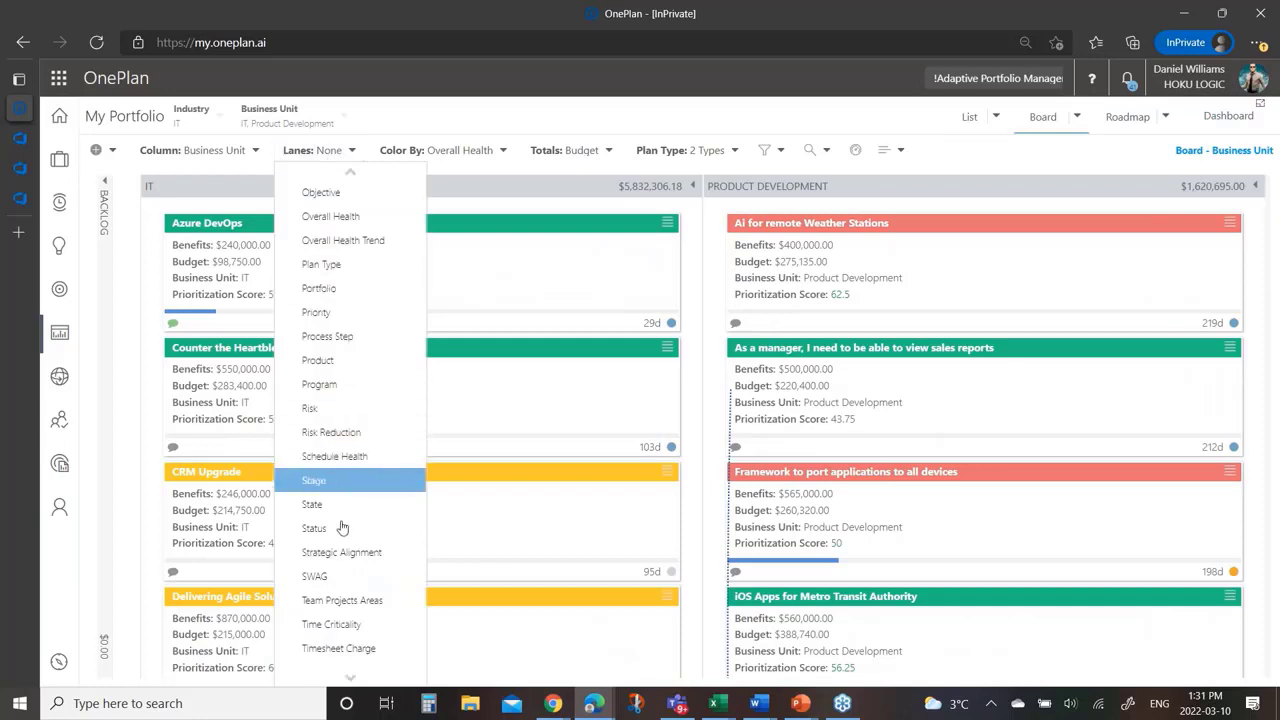
scroll(350, 640, "down", 1)
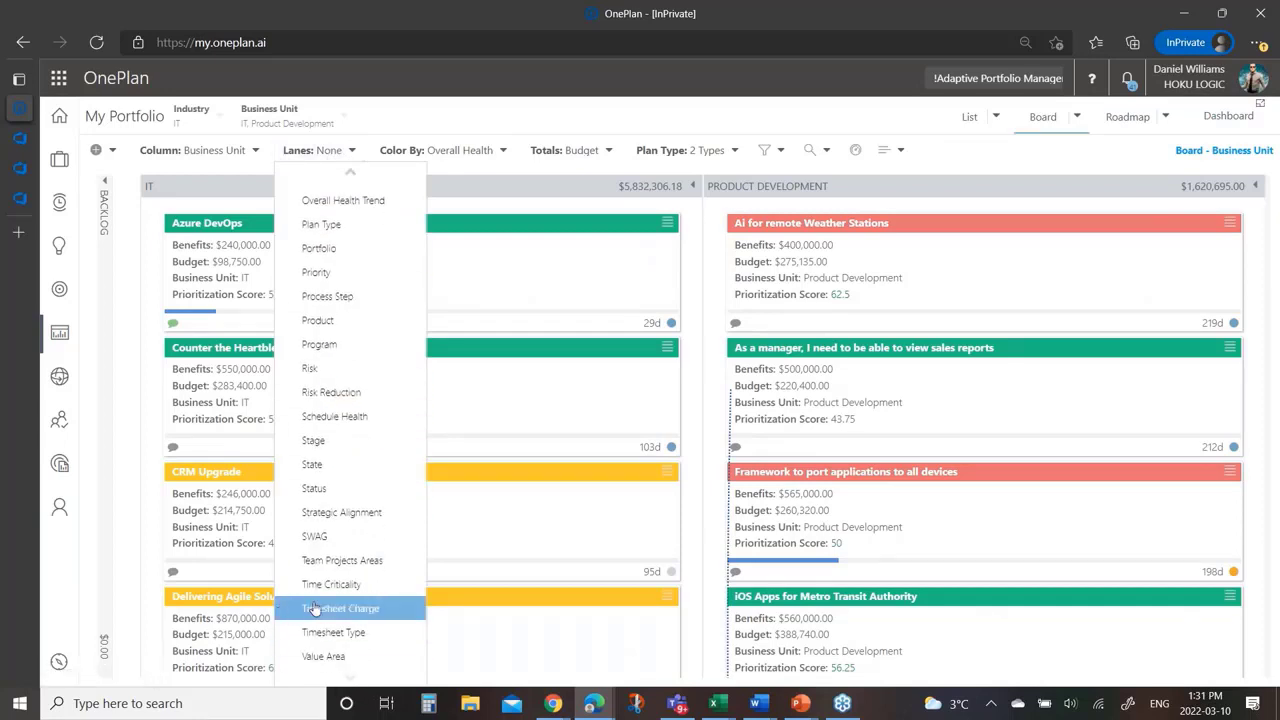
left_click(348, 561)
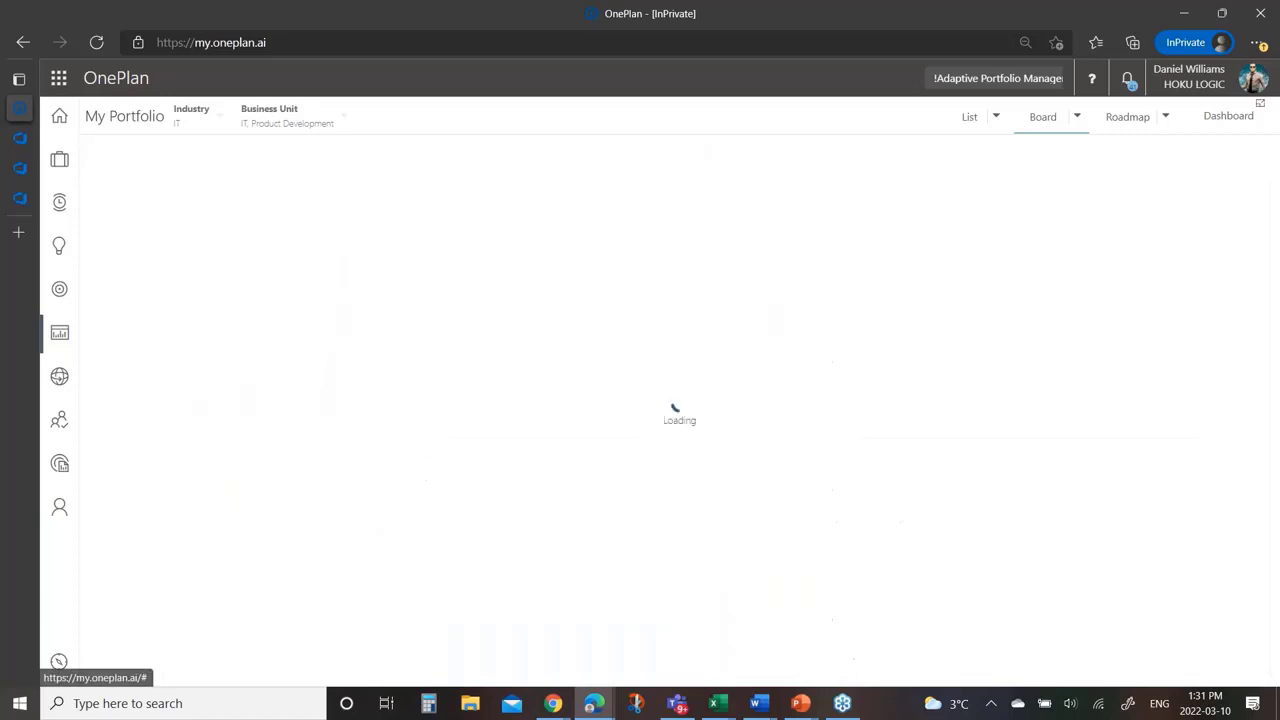
scroll(337, 491, "down", 4)
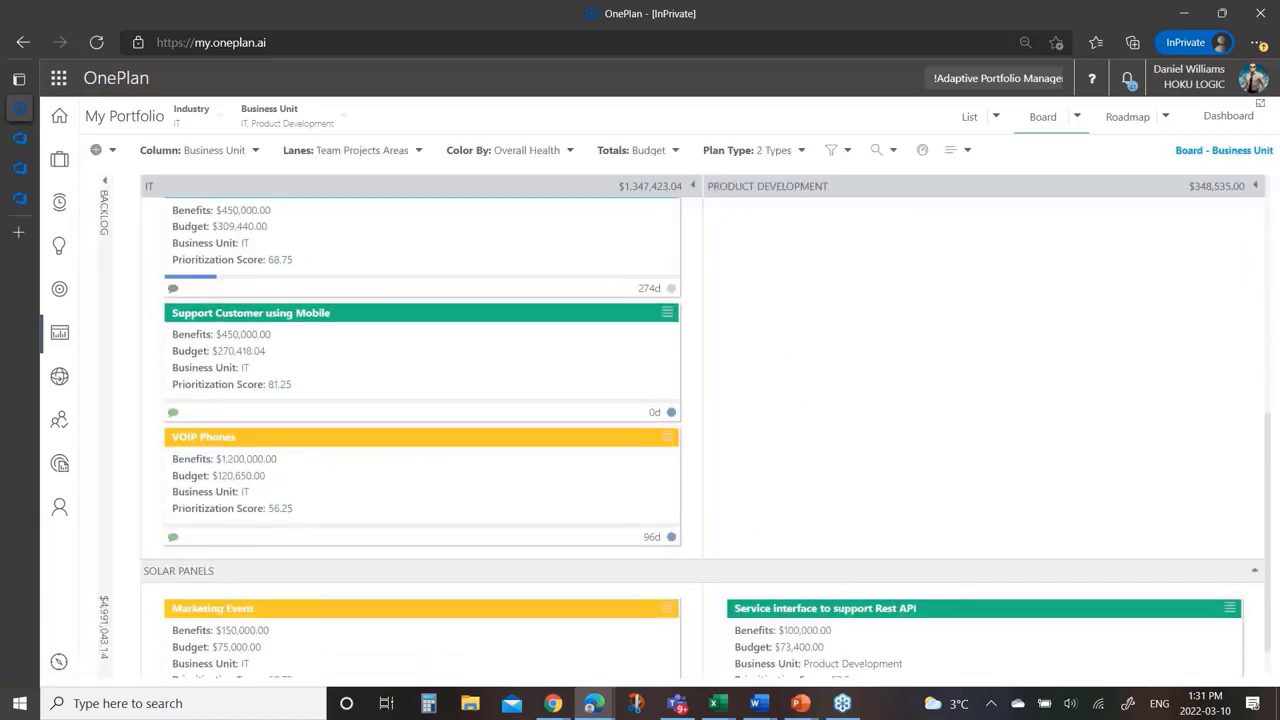
scroll(700, 430, "up", 5)
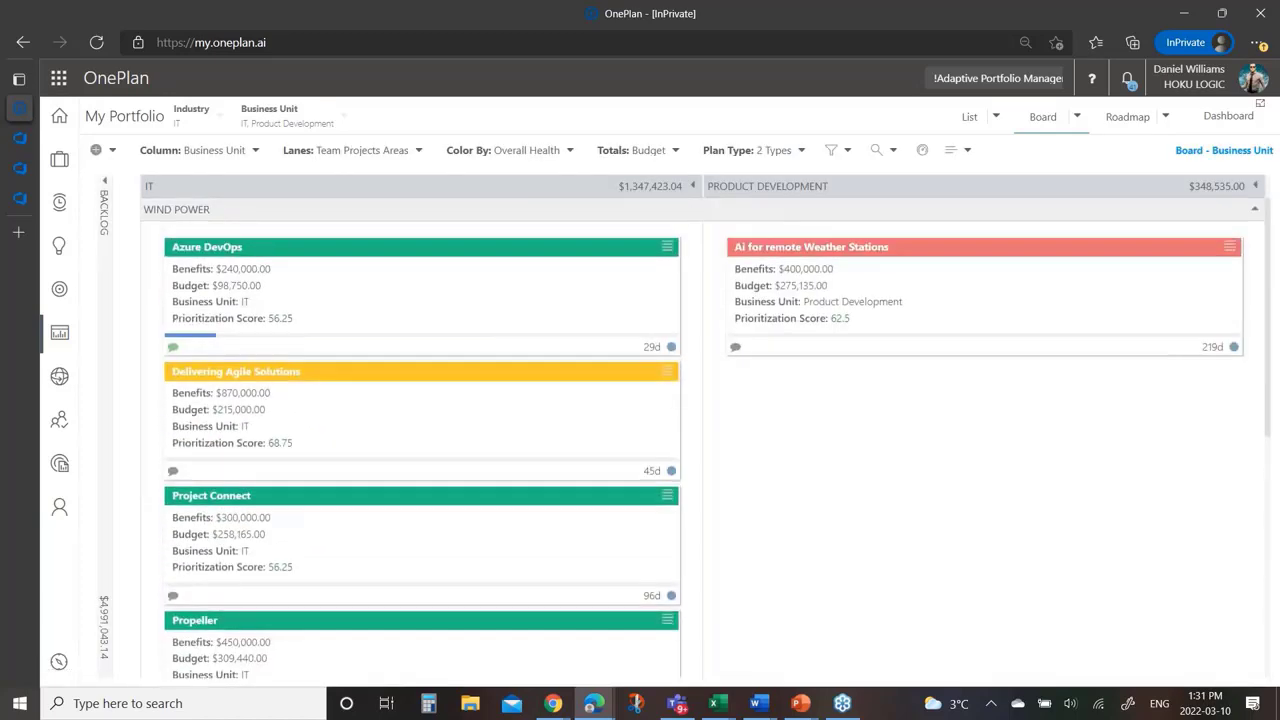
mouse_move(357, 434)
left_mouse_down()
mouse_move(1057, 491)
mouse_move(359, 447)
left_mouse_up()
Show the portfolio in the Roadmap - Business Unit view and group it by Program
left_click(1166, 120)
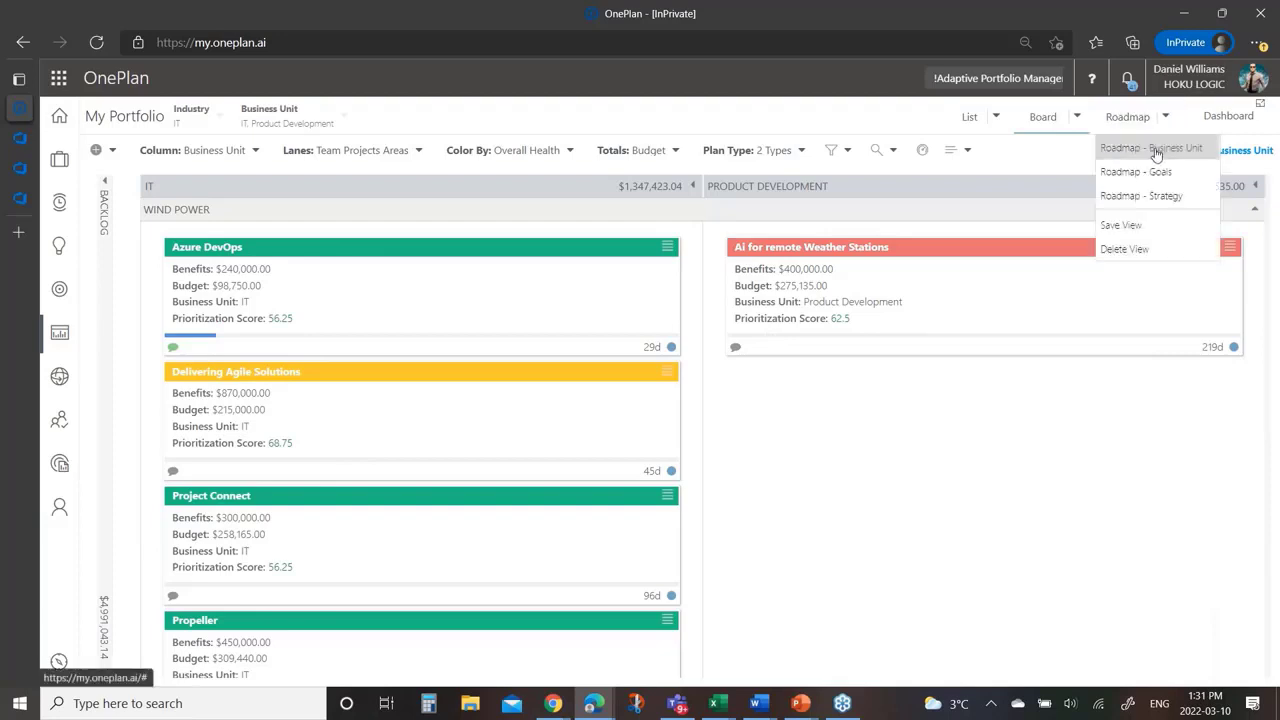
left_click(1156, 150)
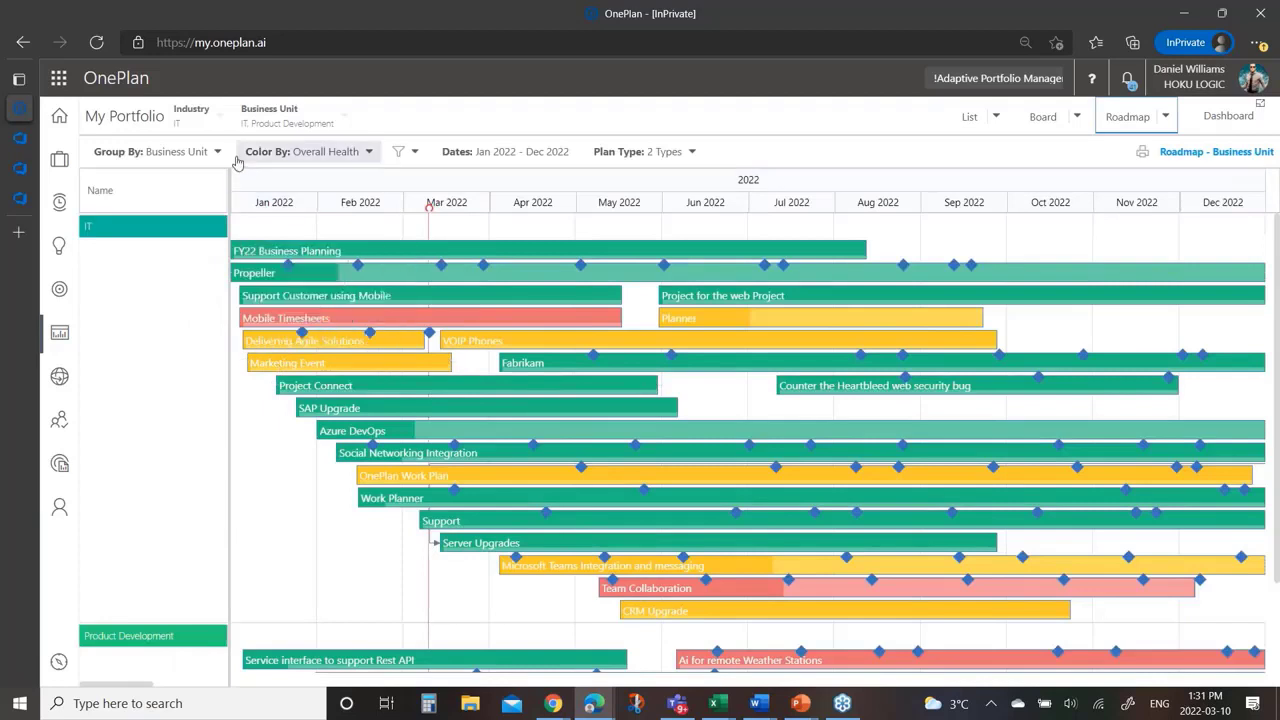
left_click(200, 152)
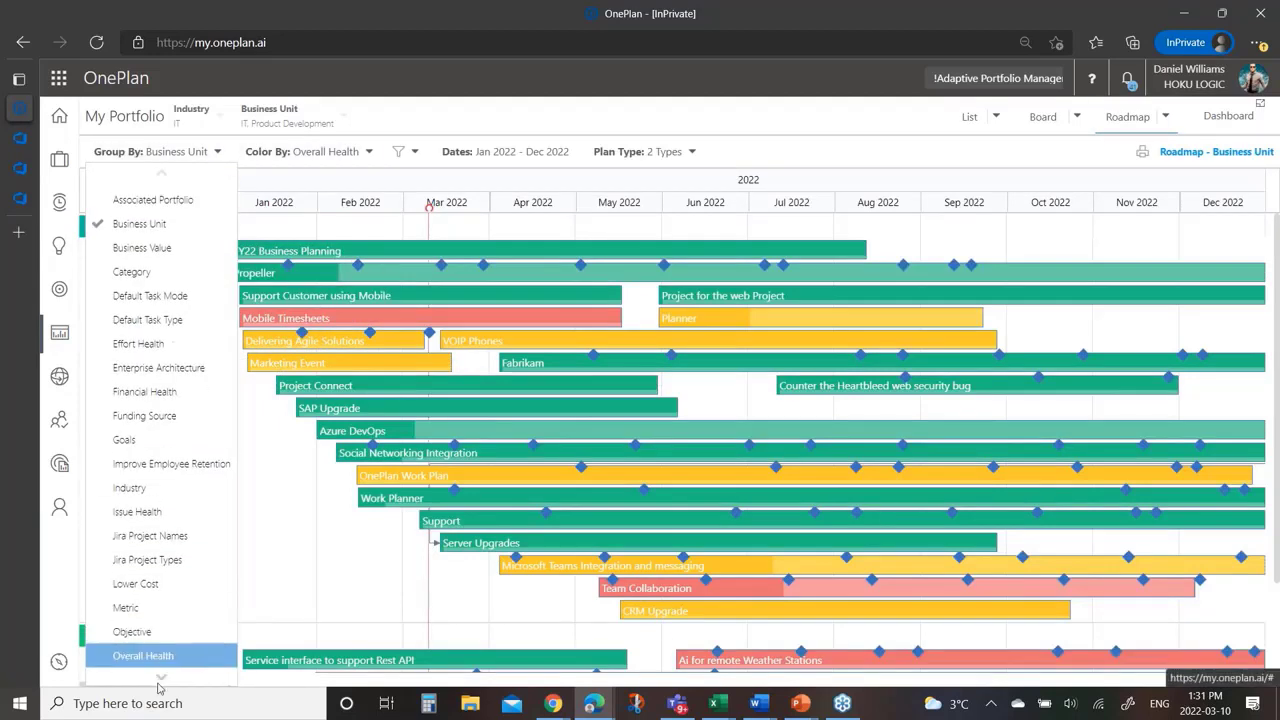
mouse_move(160, 686)
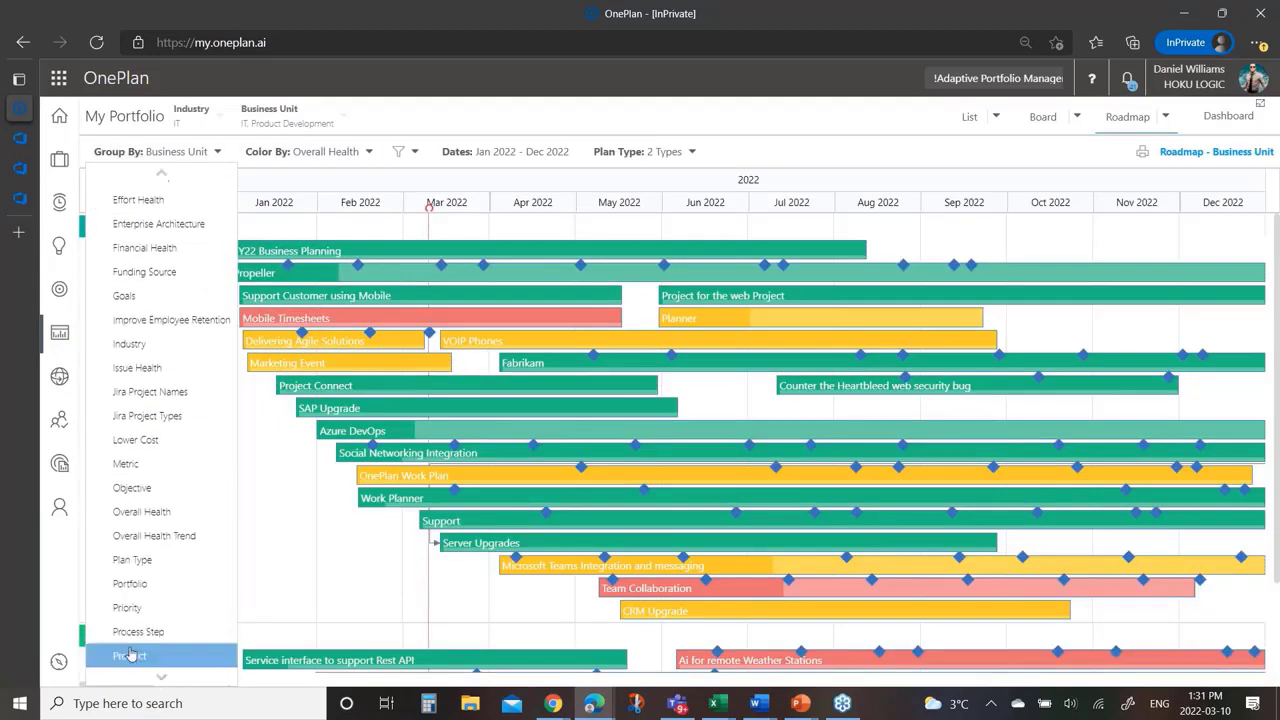
left_click(172, 660)
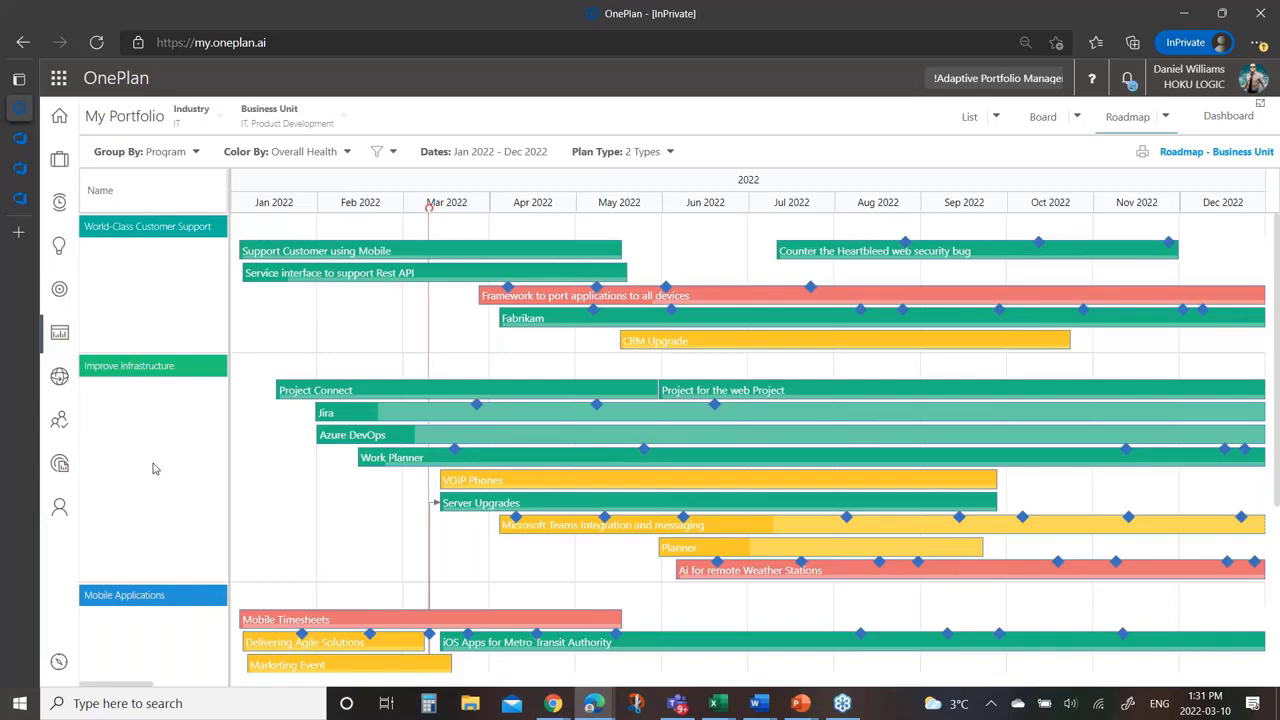
Show the portfolio list in the Project Priorization view to examine the projects' ratings and prioritization scores
left_click(997, 117)
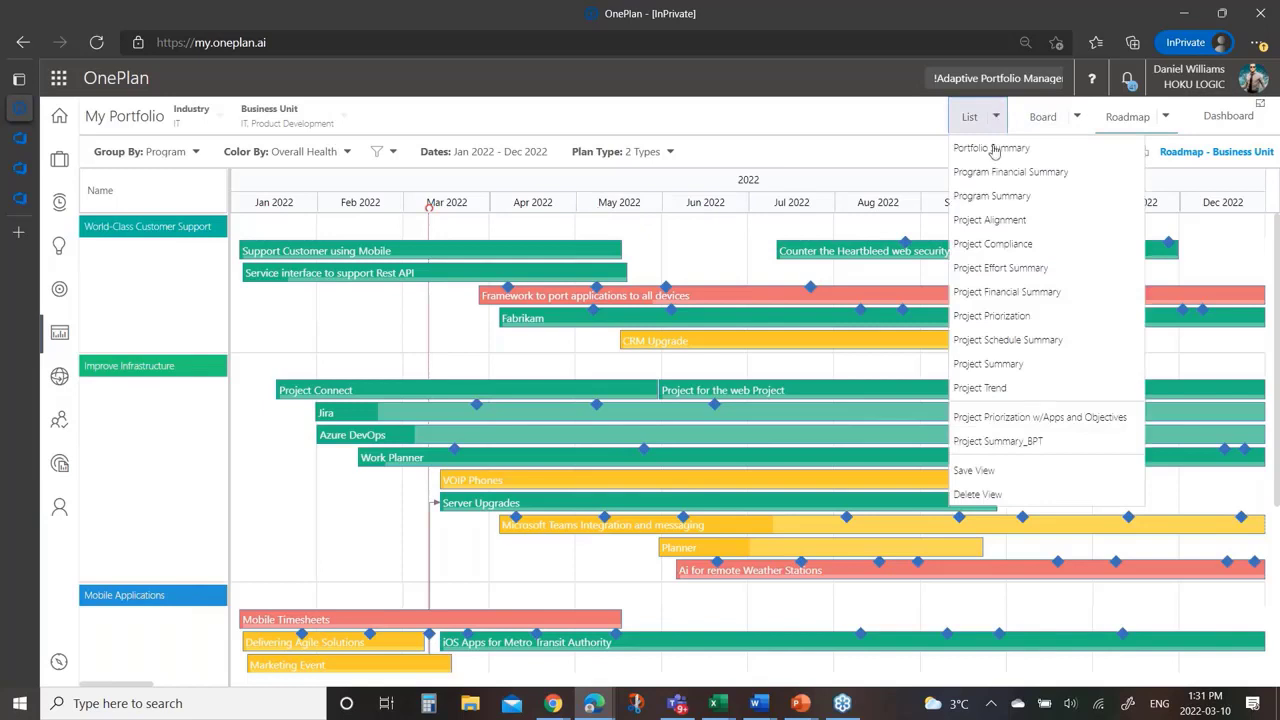
left_click(1004, 318)
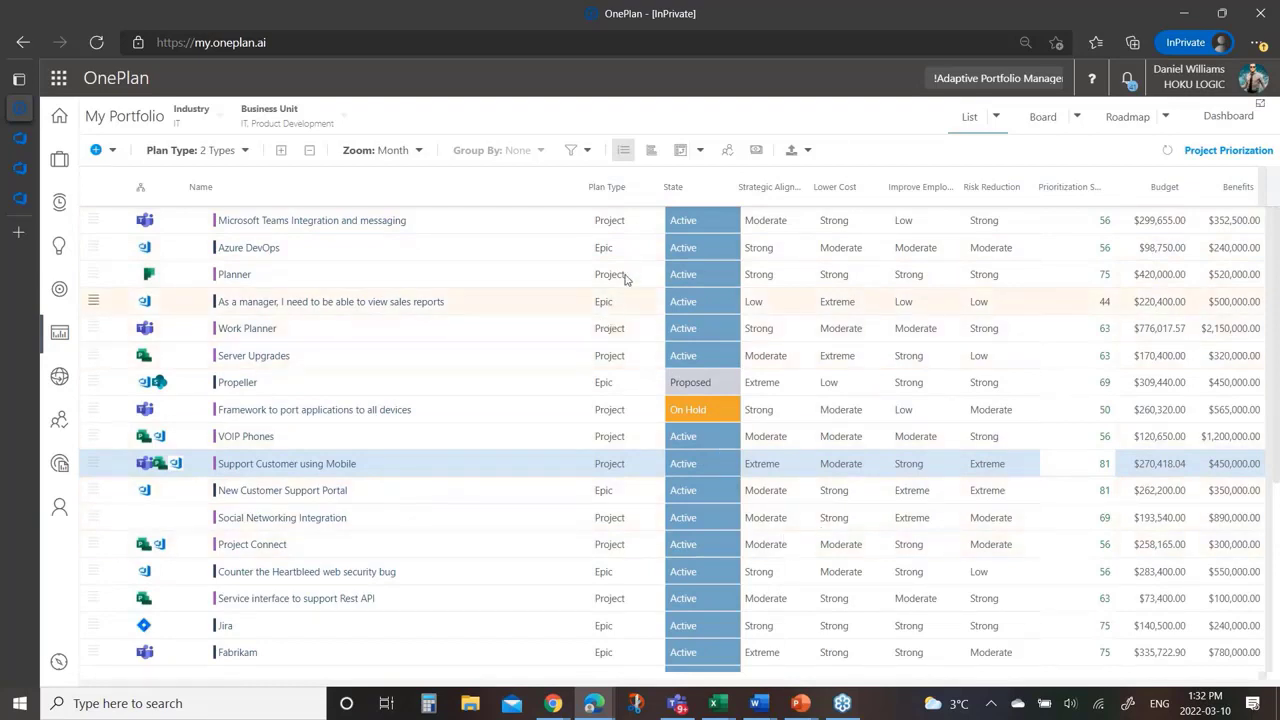
Show the rank order numbers in the portfolio list and display the timeline with the monthly budget comparison below it
left_click(621, 155)
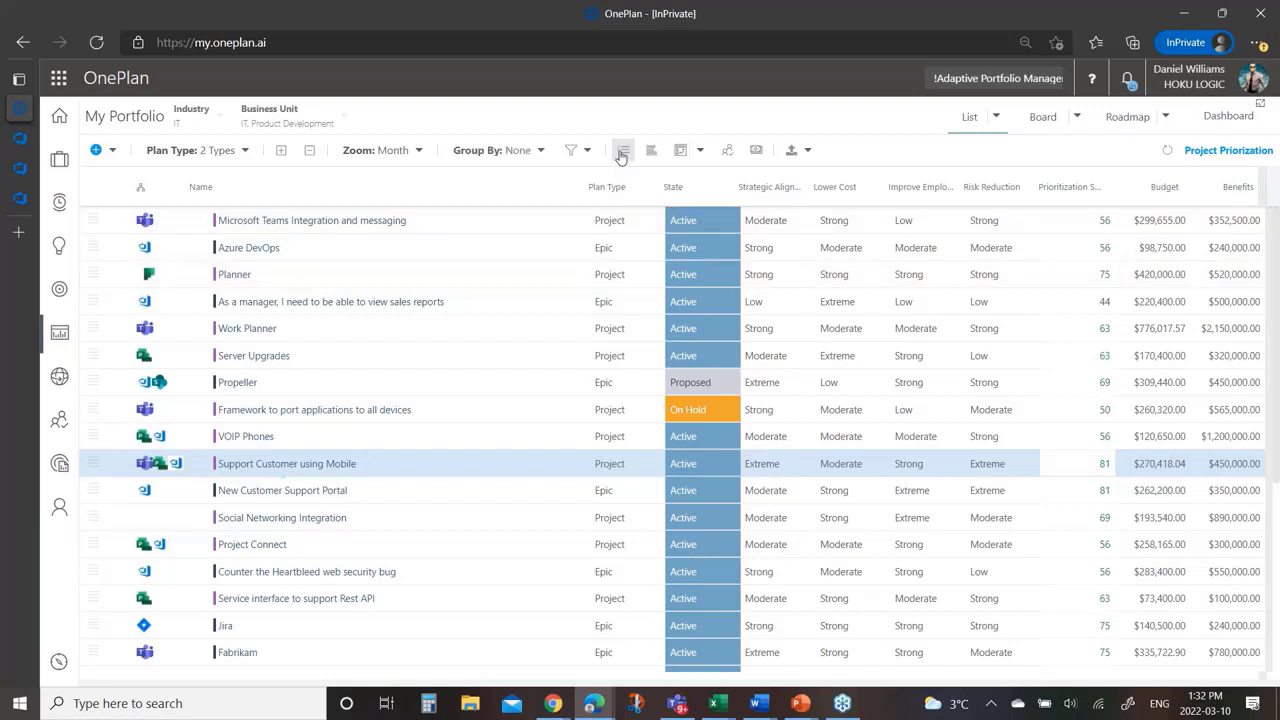
left_click(621, 155)
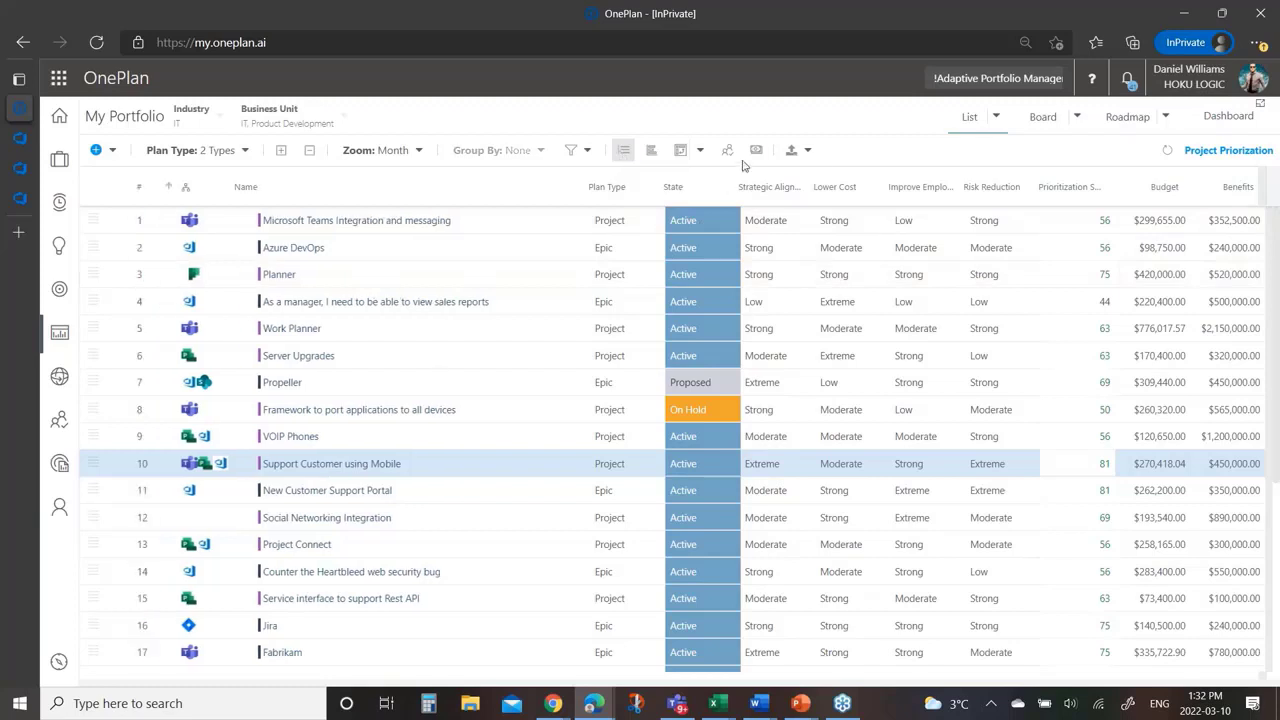
left_click(756, 152)
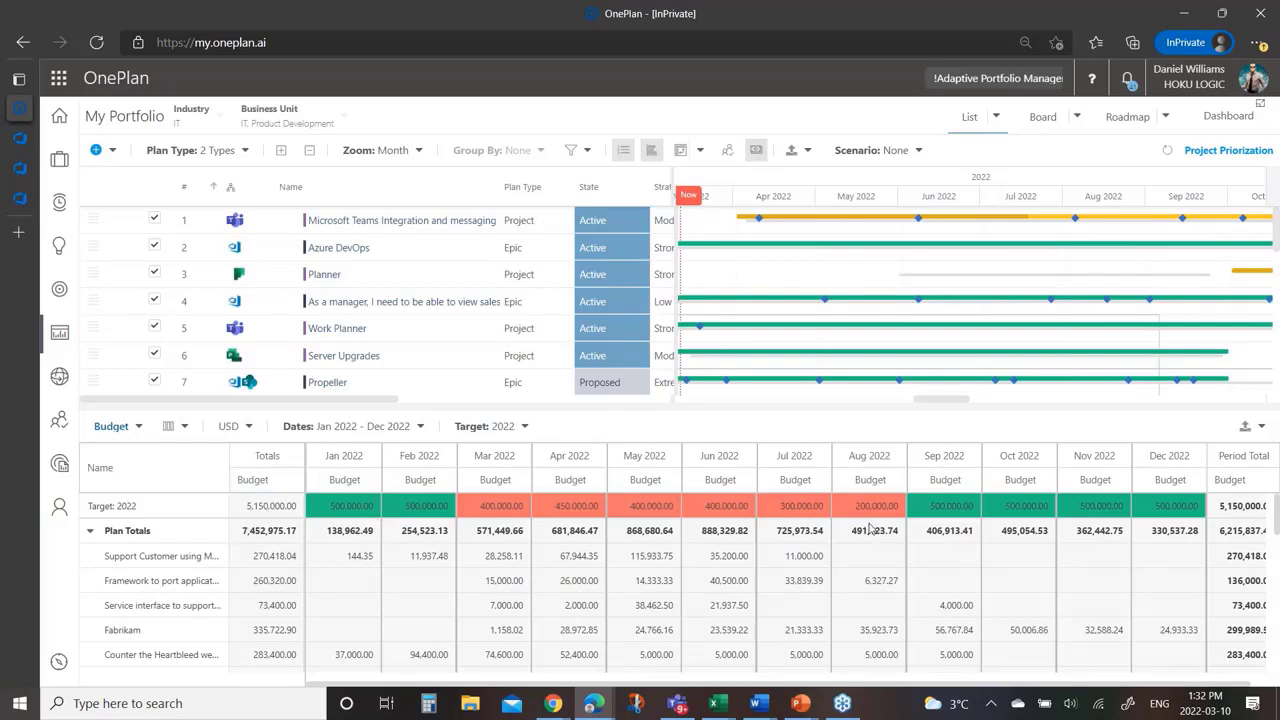
Zoom the portfolio timeline to quarters and reschedule the Server Upgrades project to start near the end of Q3 2022
left_click(418, 150)
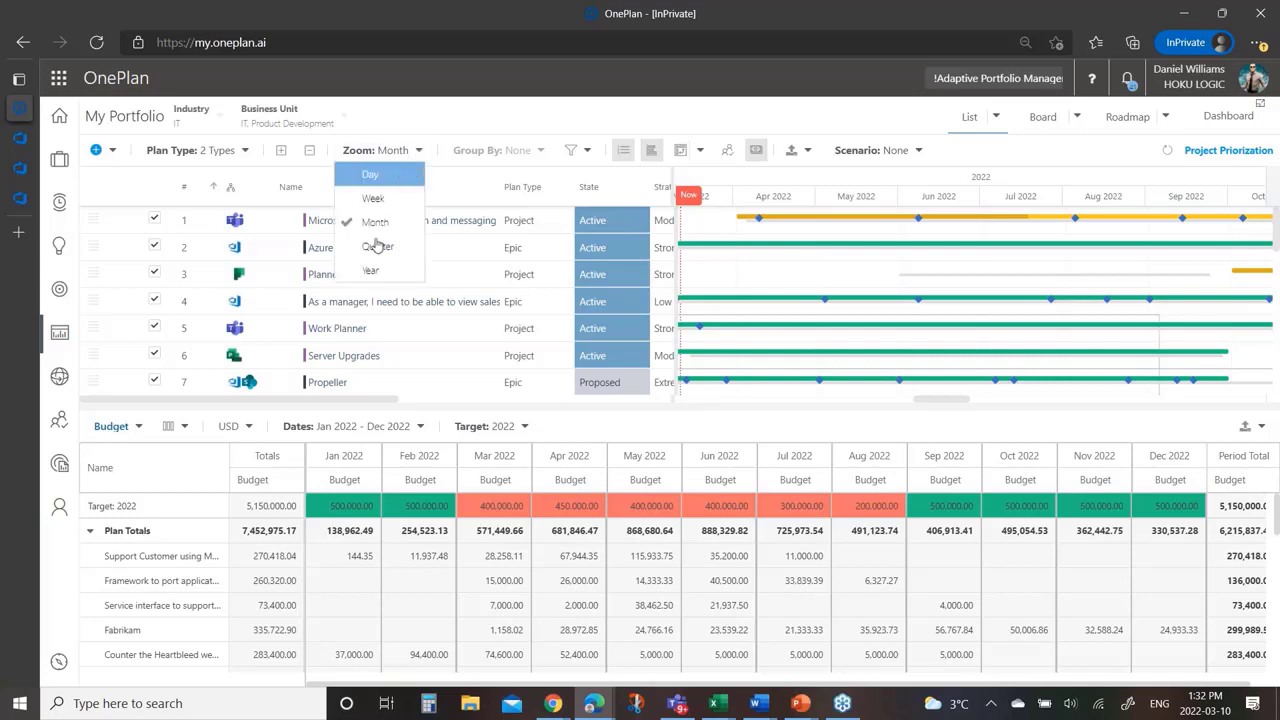
left_click(377, 246)
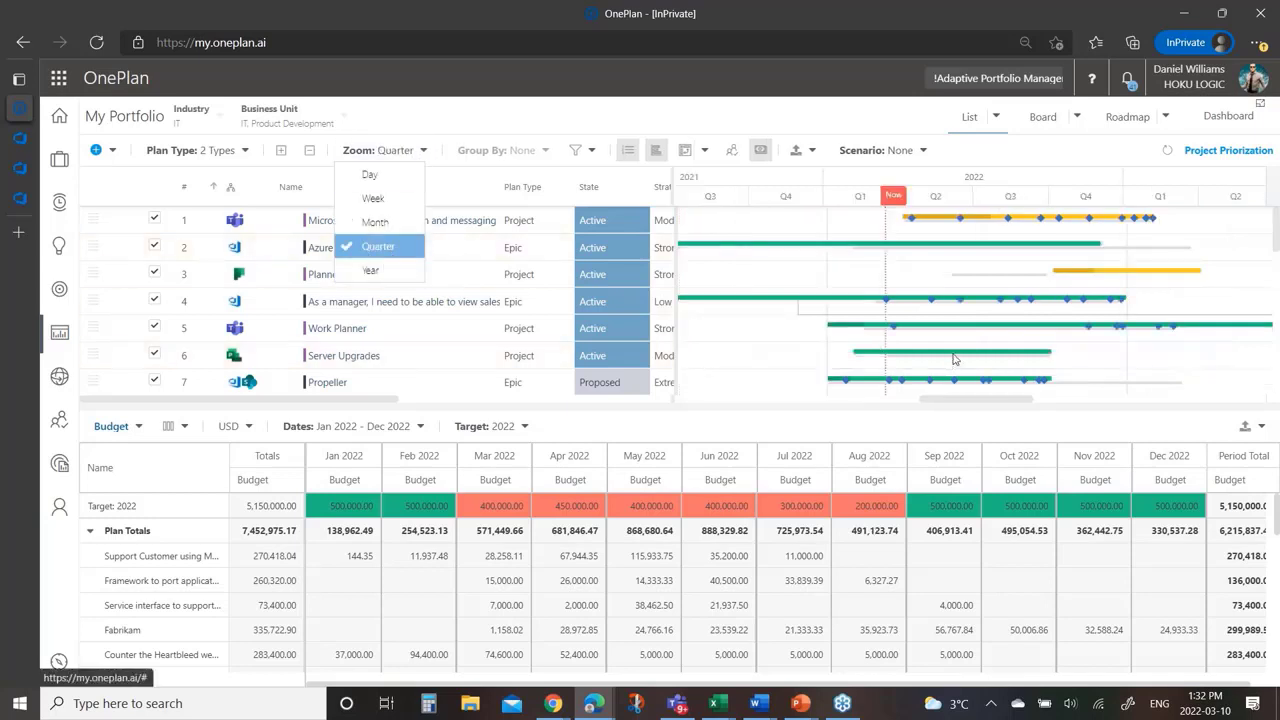
left_click_drag(955, 360, 1128, 355)
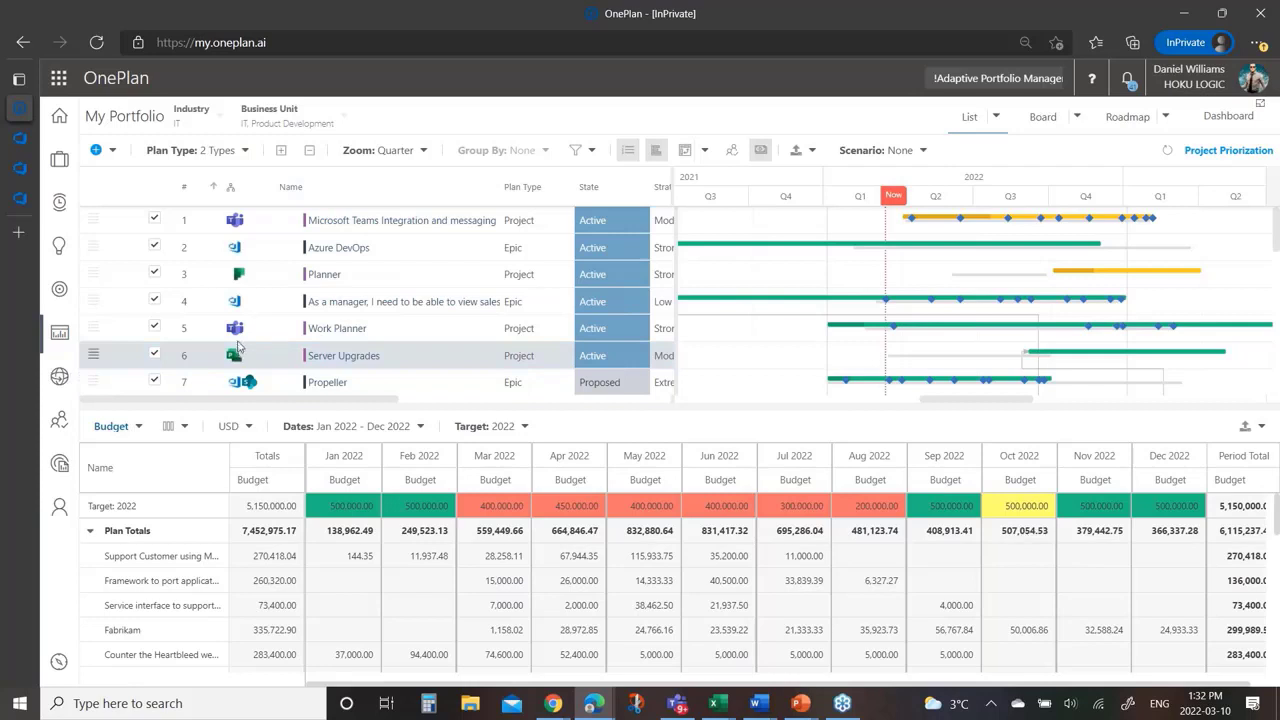
Exclude Propeller and Framework to port applications to all devices from the budget plan totals
scroll(158, 300, "down", 1)
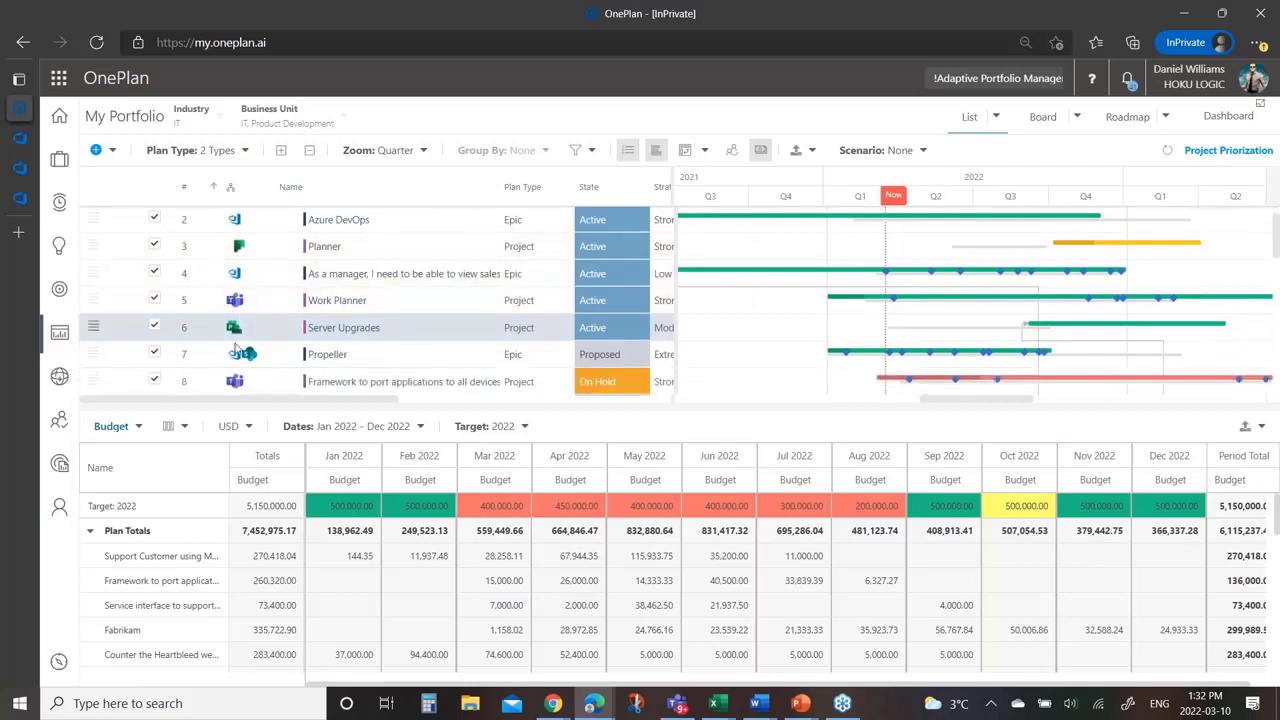
left_click(155, 355)
left_click(155, 380)
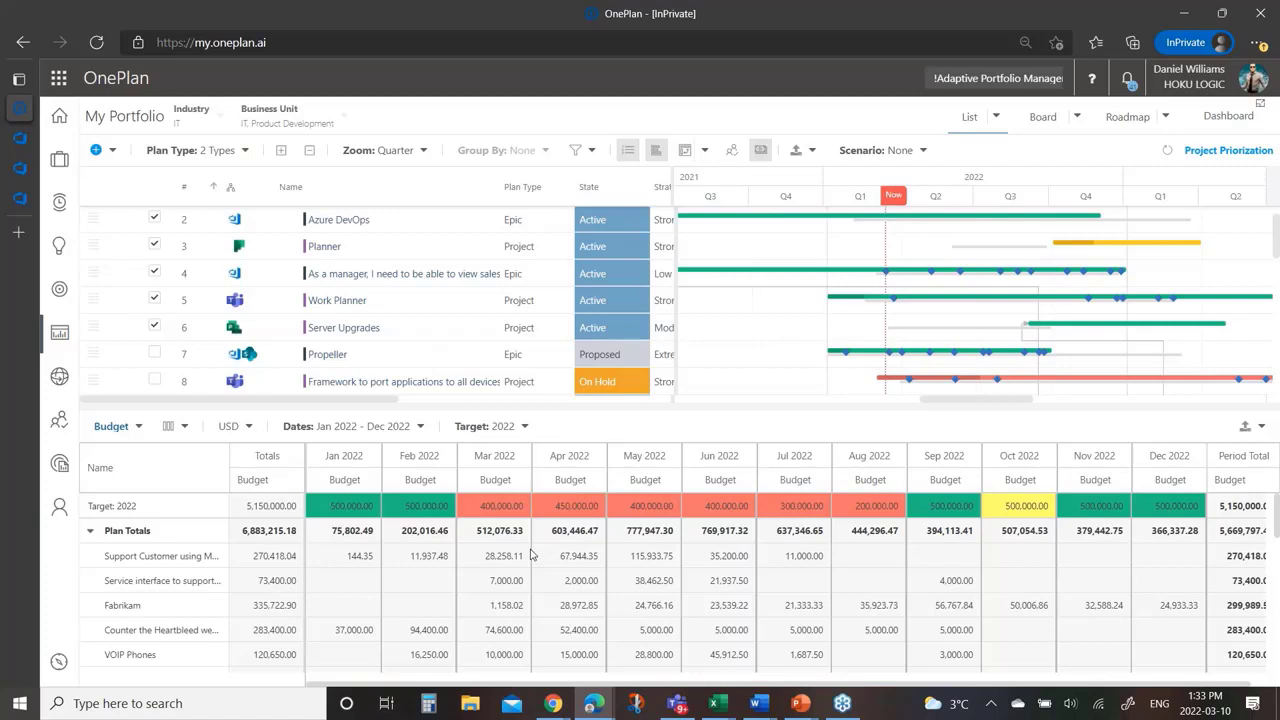
Open the portfolio dashboard, signing in to Power BI, and show its Portfolio Summary report page
left_click(1217, 117)
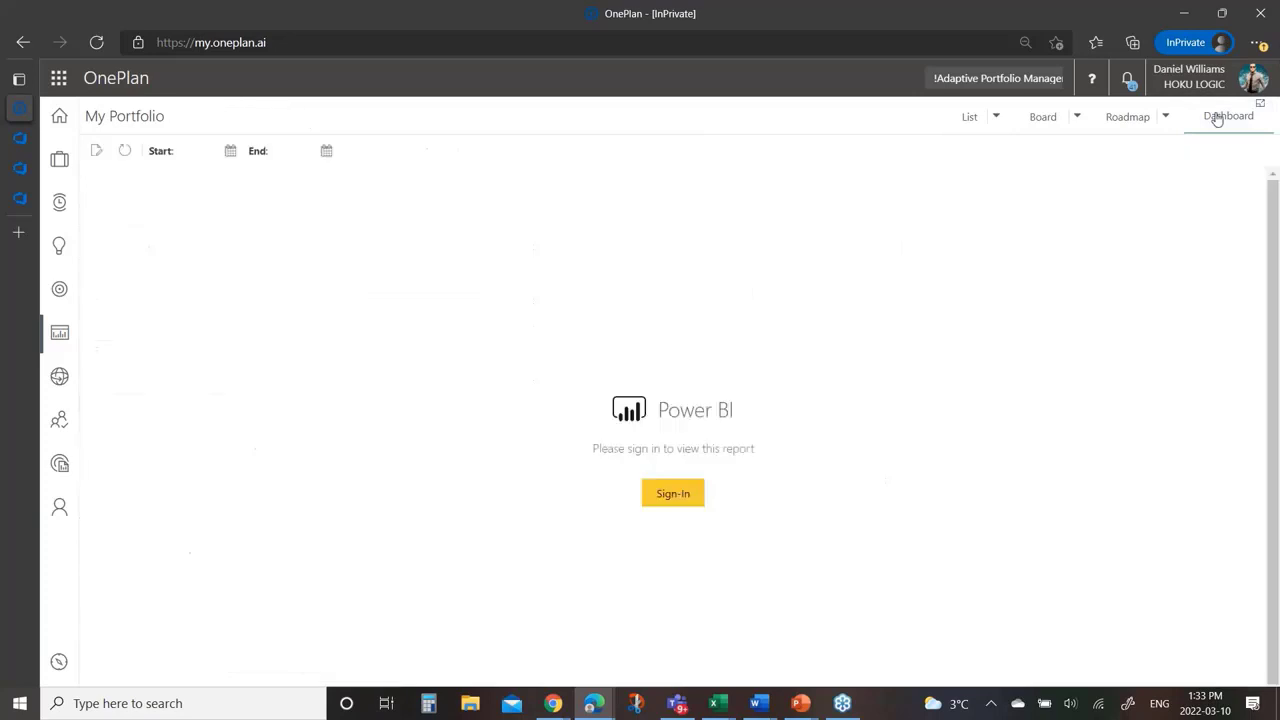
left_click(673, 493)
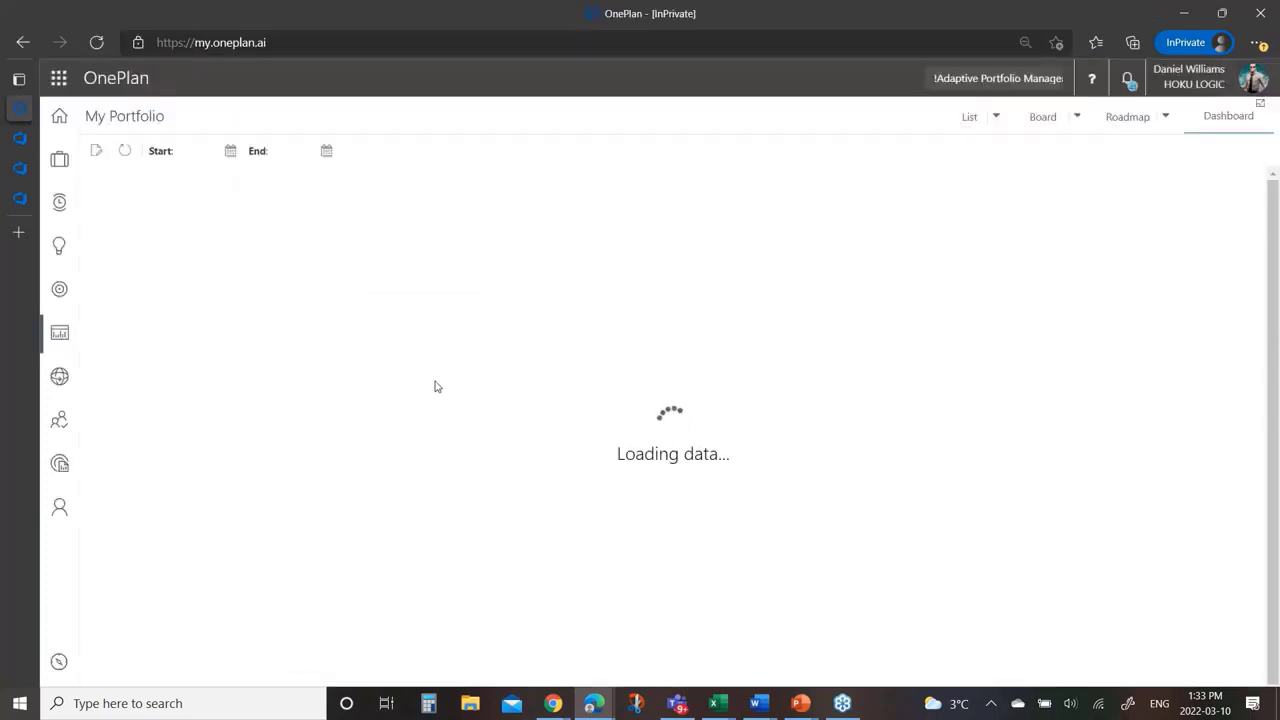
scroll(560, 420, "down", 1)
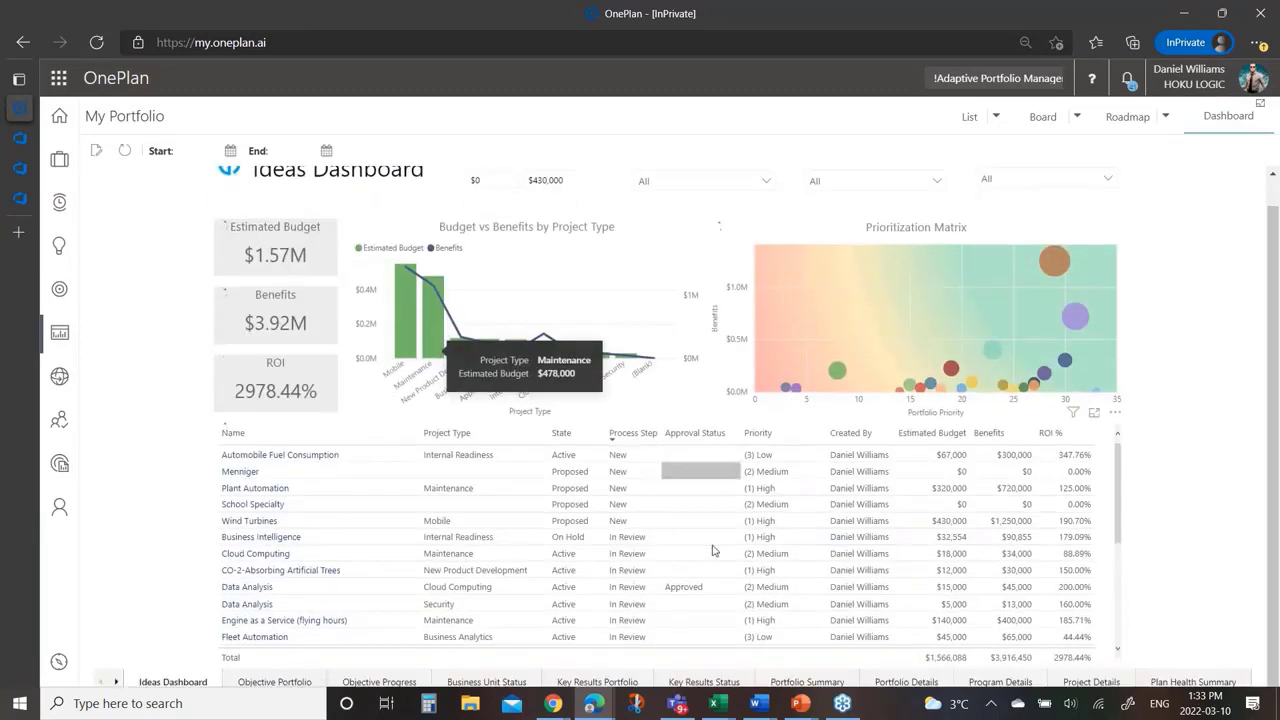
scroll(705, 543, "down", 3)
left_click(795, 681)
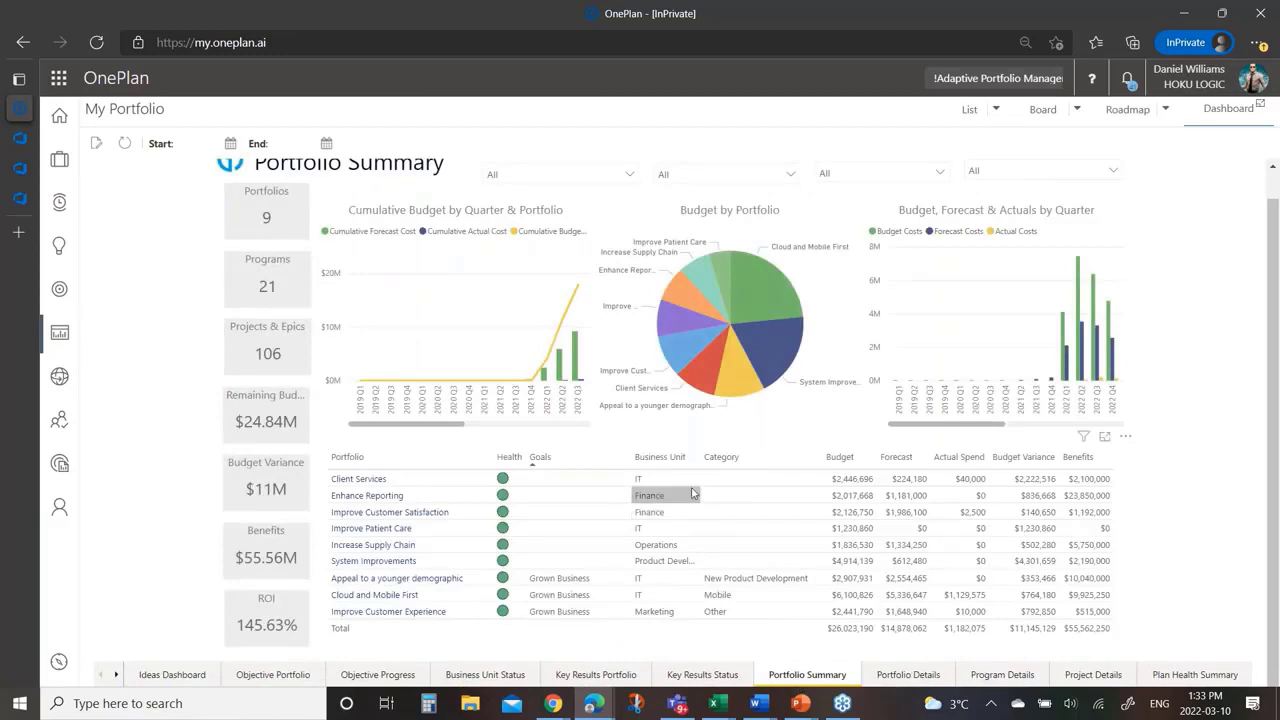
Drill through from the Cloud and Mobile First slice of the Budget by Portfolio chart to Portfolio Details
scroll(692, 492, "up", 1)
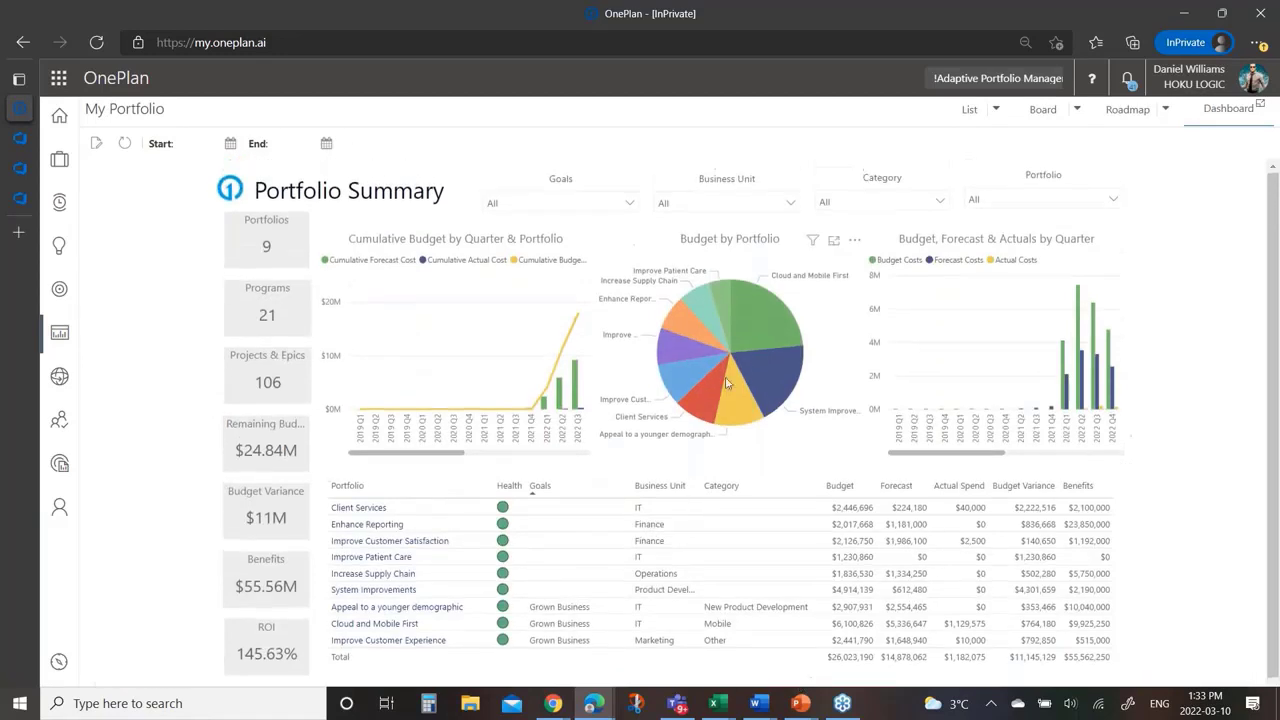
right_click(765, 337)
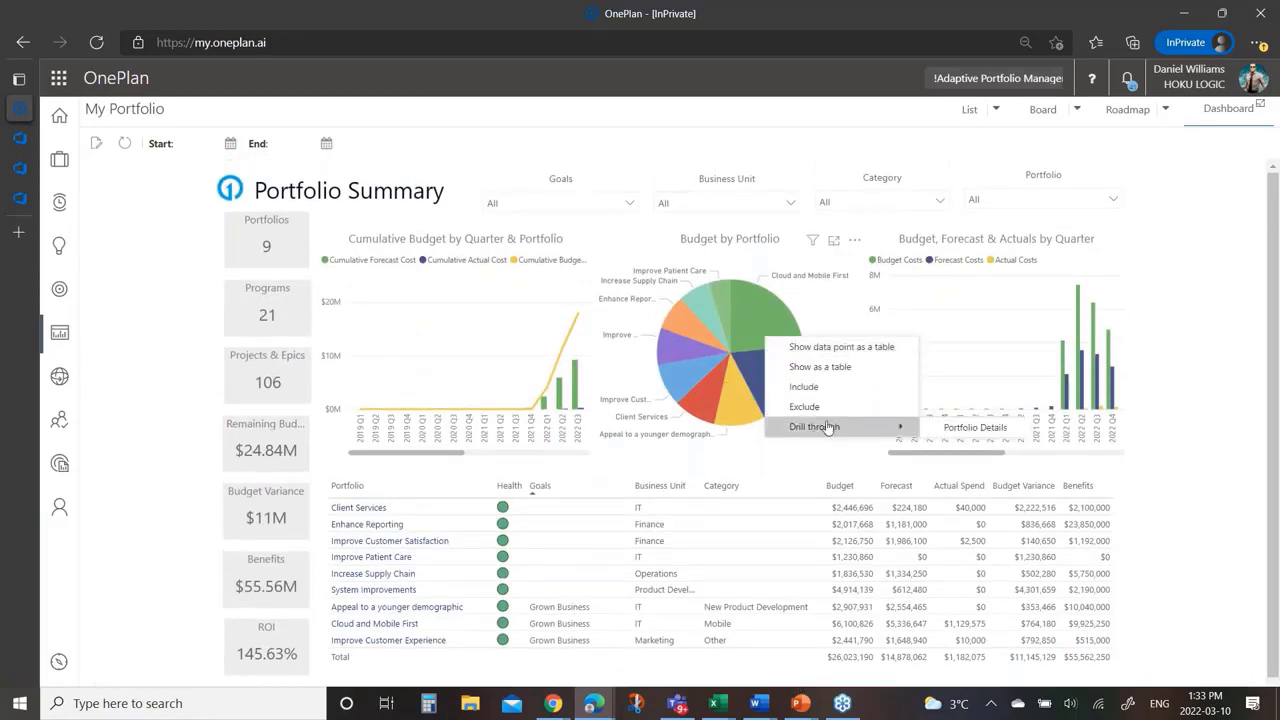
left_click(975, 430)
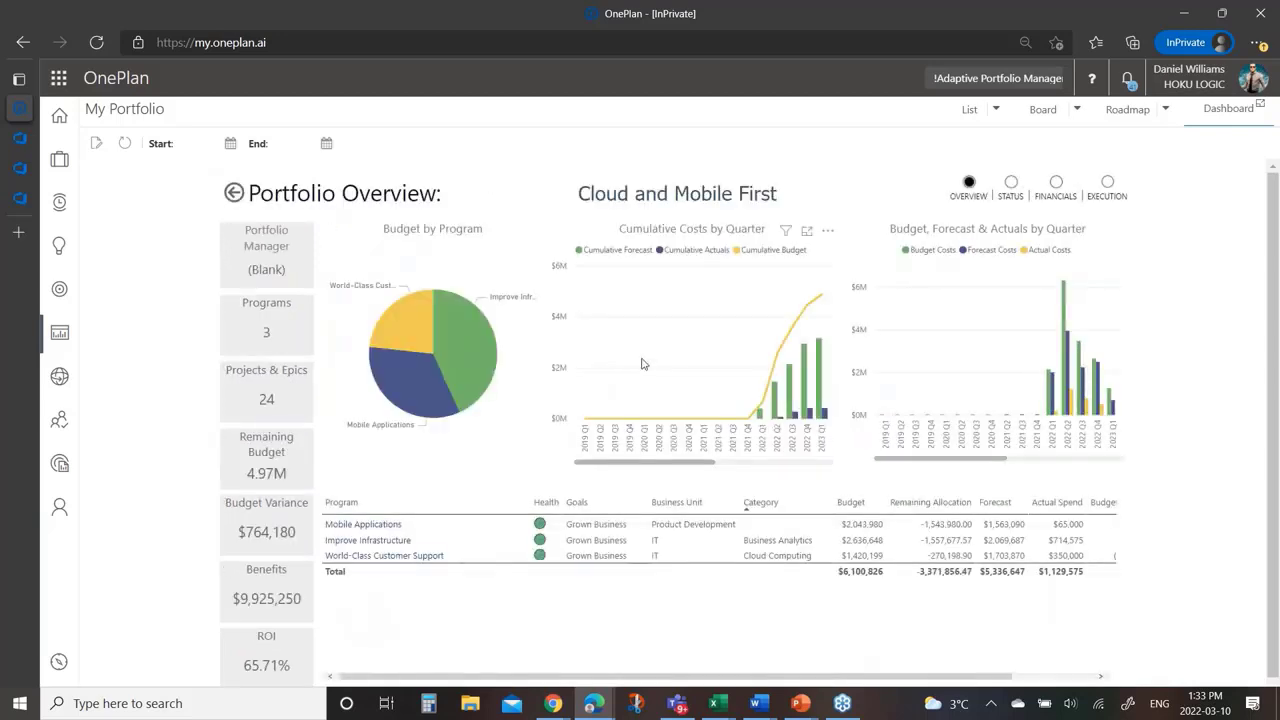